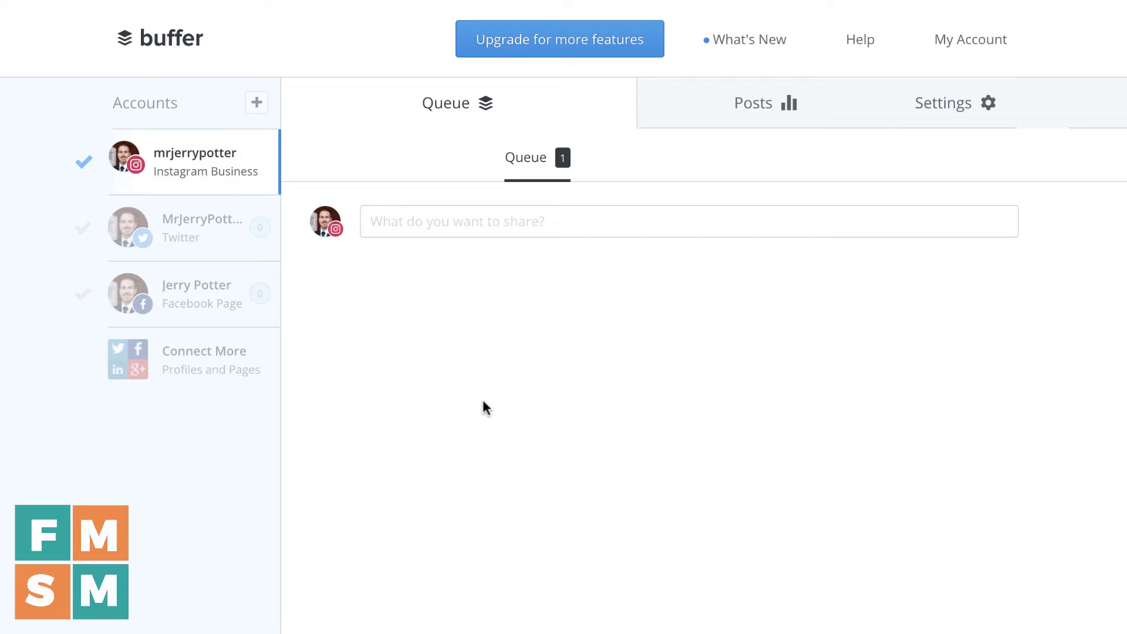
Step: Start a new Instagram post captioned "Celebrating with my team after a long but productive day!" and attach the photo
click(505, 226)
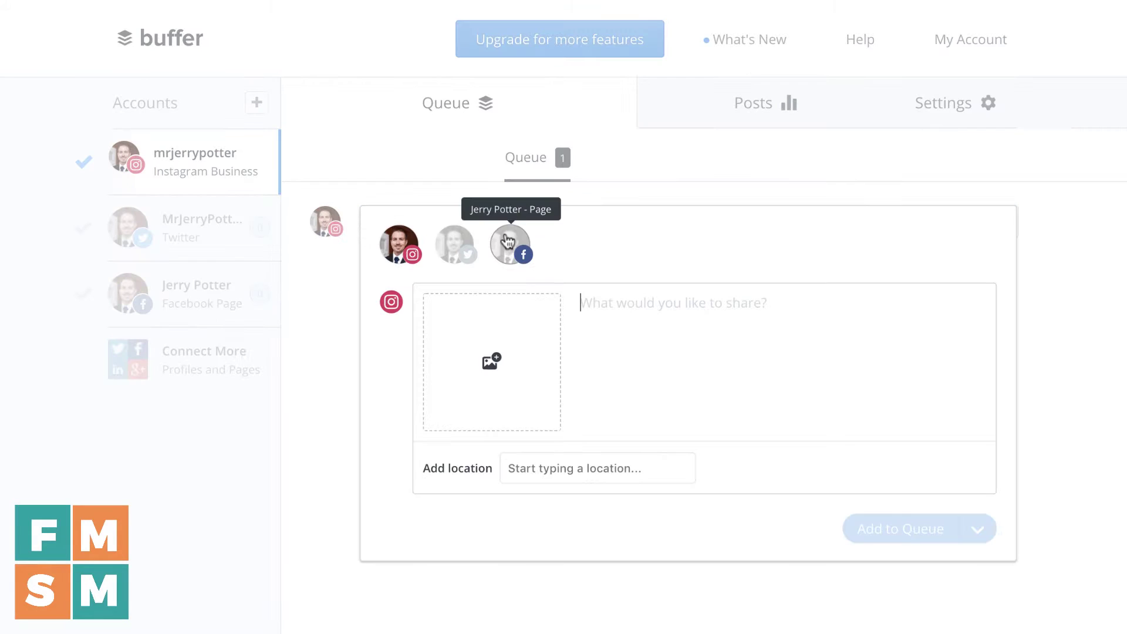
click(621, 586)
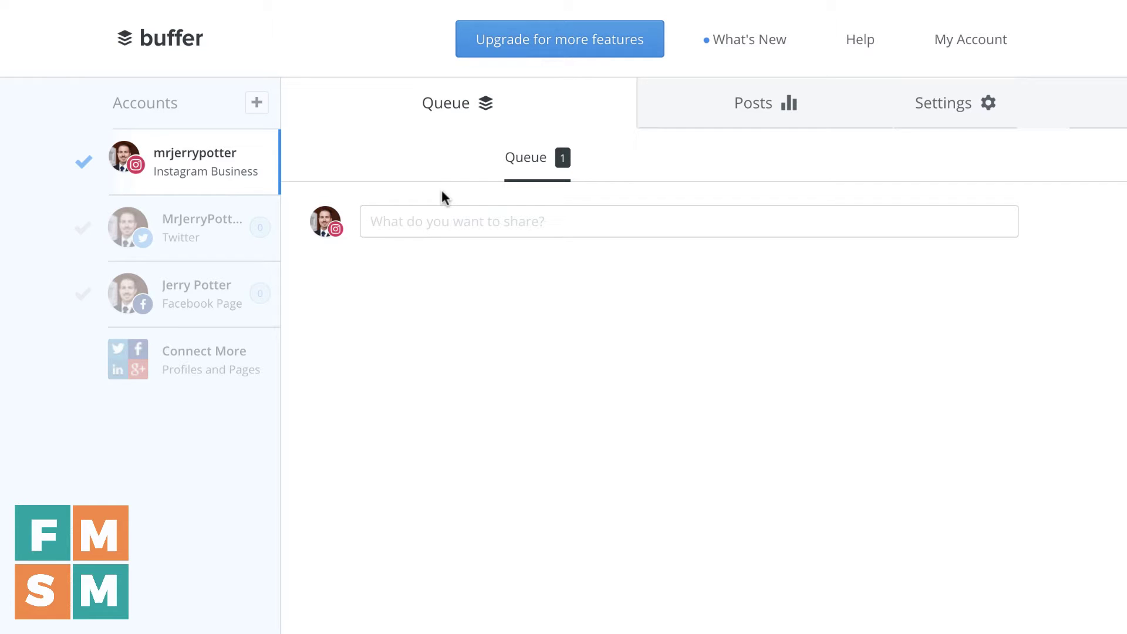
click(435, 218)
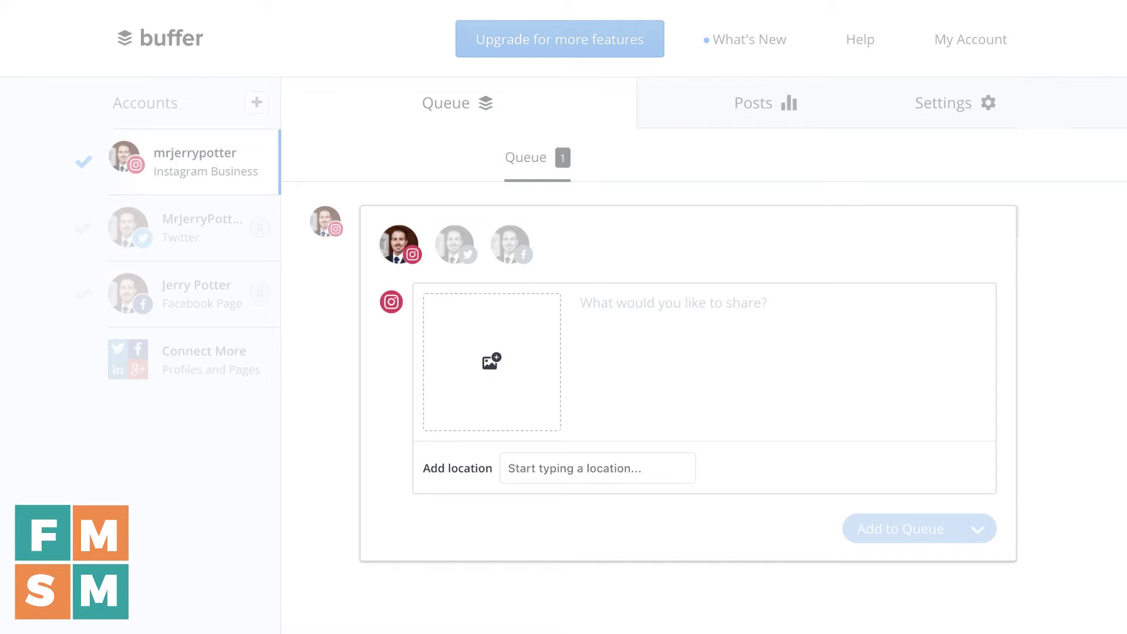
click(674, 317)
text(Celebrating with my team after a long but productive day!)
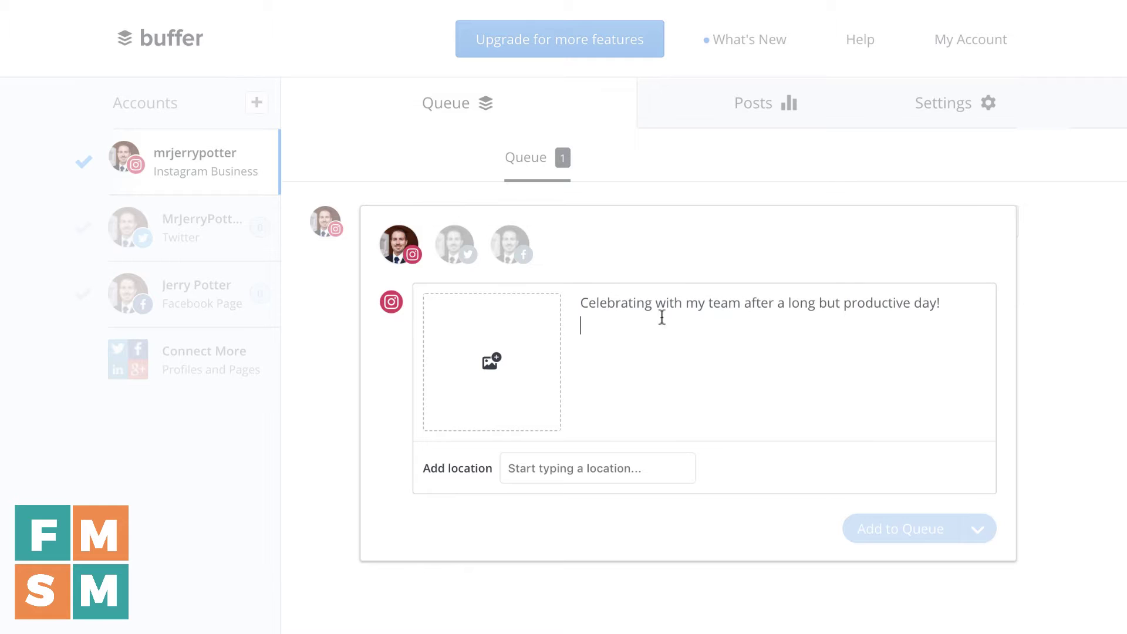
key(BackSpace)
drag(1115, 625, 508, 385)
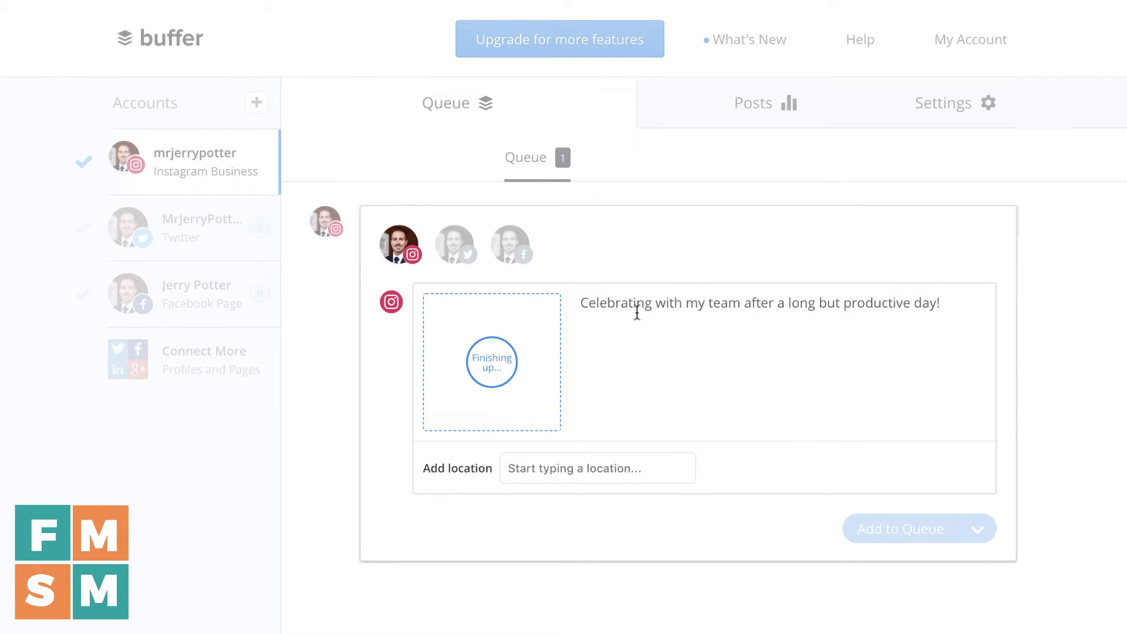
Step: Add "#entrepreneur #agencylife #happyhour #socialmediamarketing #social media" below the caption, separated by a blank line
key(Return)
key(Return)
text(#entrepreneur #agencylife #happyhour #socialmediamarketing #social media)
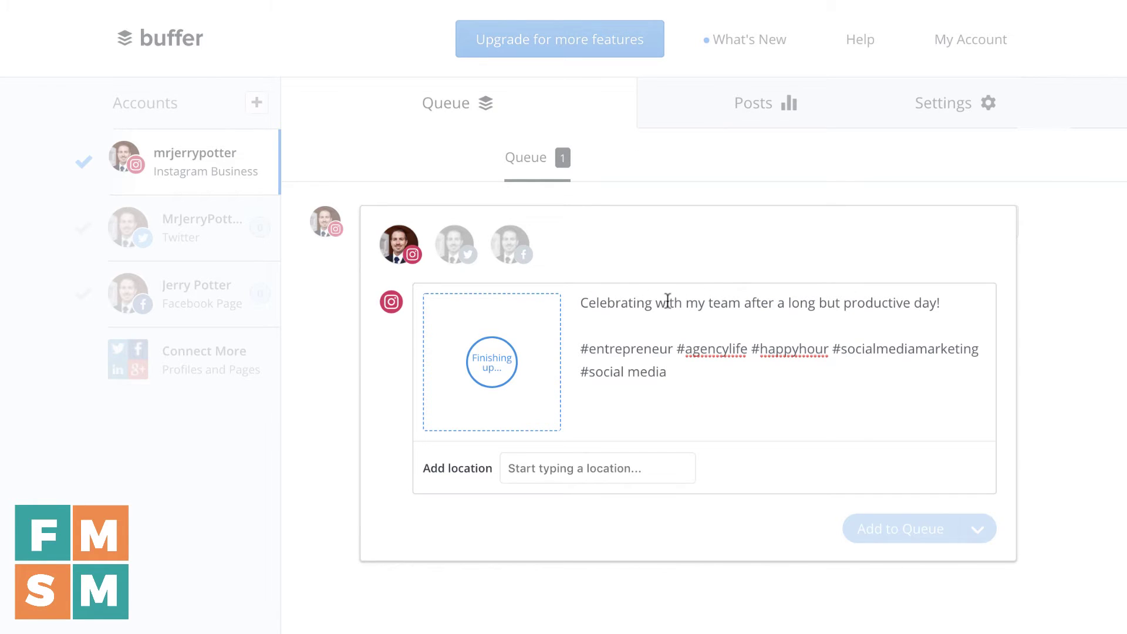
Step: Copy the hashtag lines from the post caption
drag(711, 302, 951, 312)
click(609, 329)
triple_click(589, 347)
key(ctrl+c)
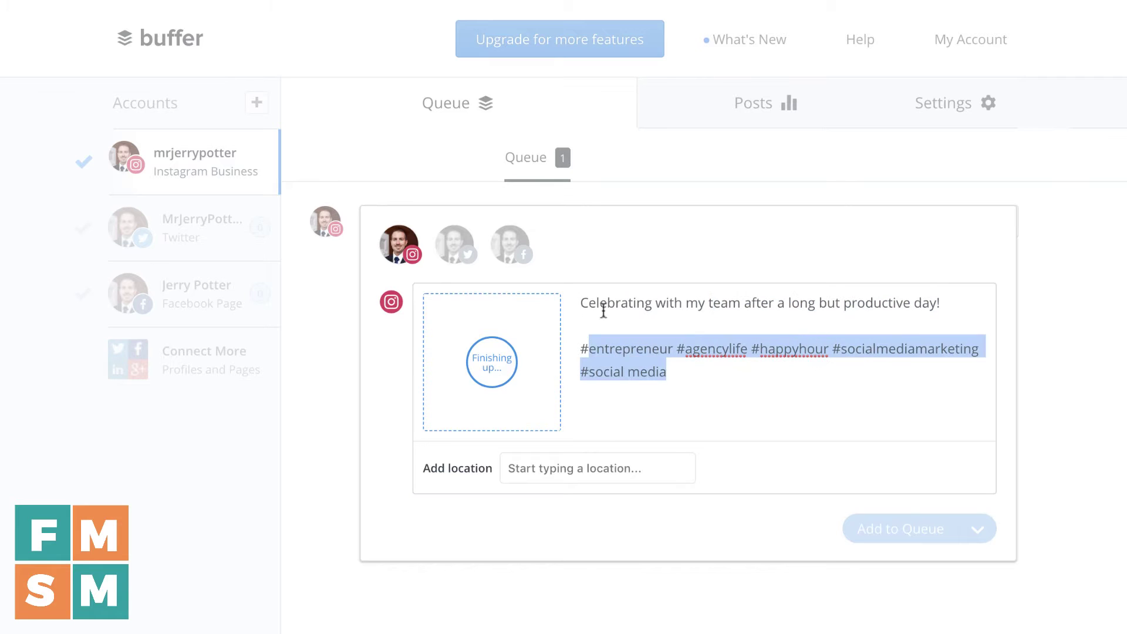
click(586, 322)
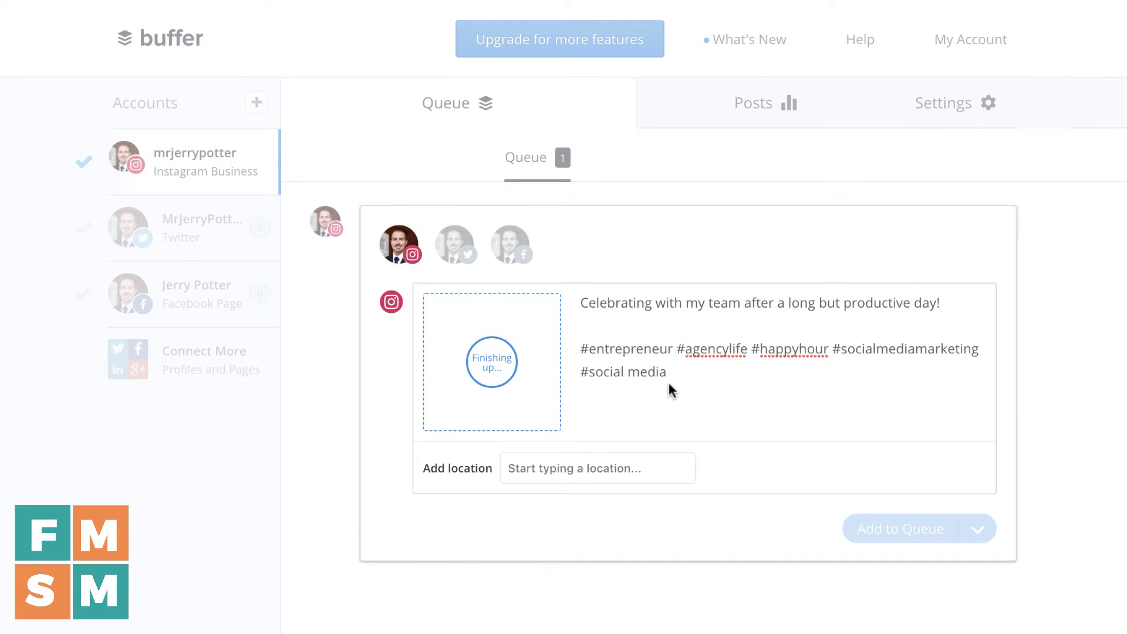
Step: Set the post's location to Seattle, Washington
click(618, 465)
text(S)
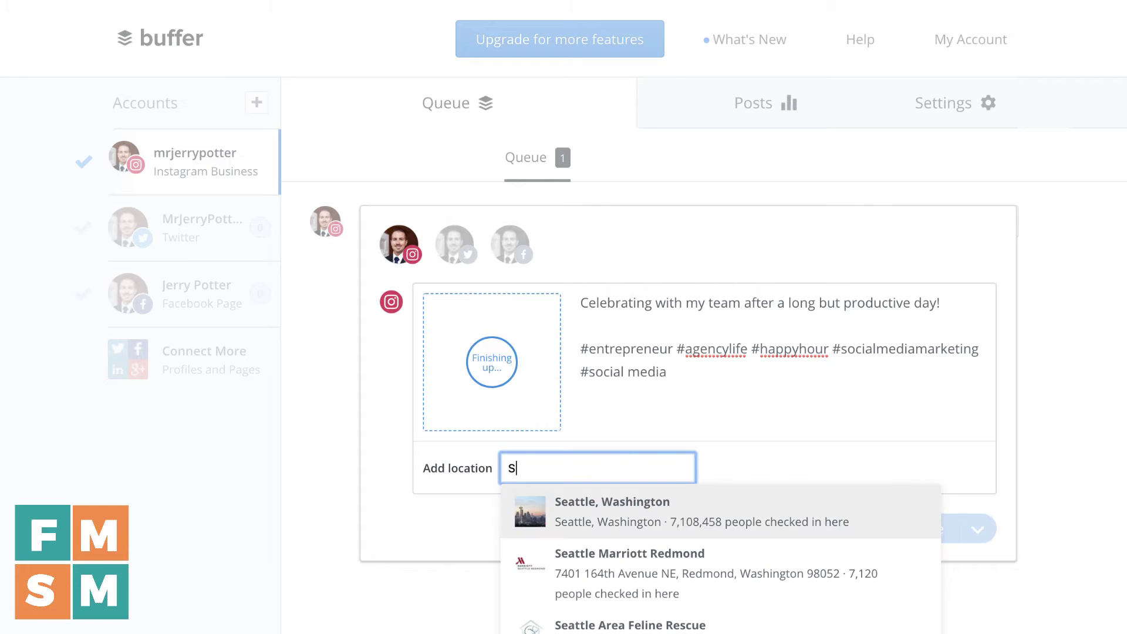
text(eattle)
click(595, 507)
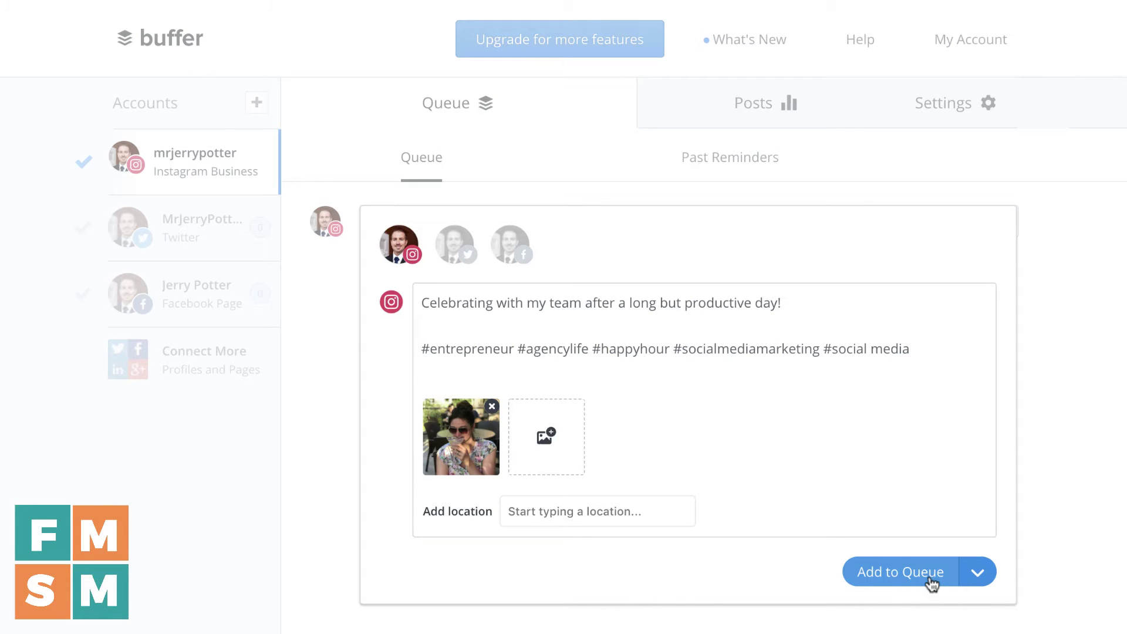
Step: Schedule the Instagram post for July 12, 2018 at 05:24 pm instead of adding it to the queue
click(975, 574)
scroll(975, 573, down, 1)
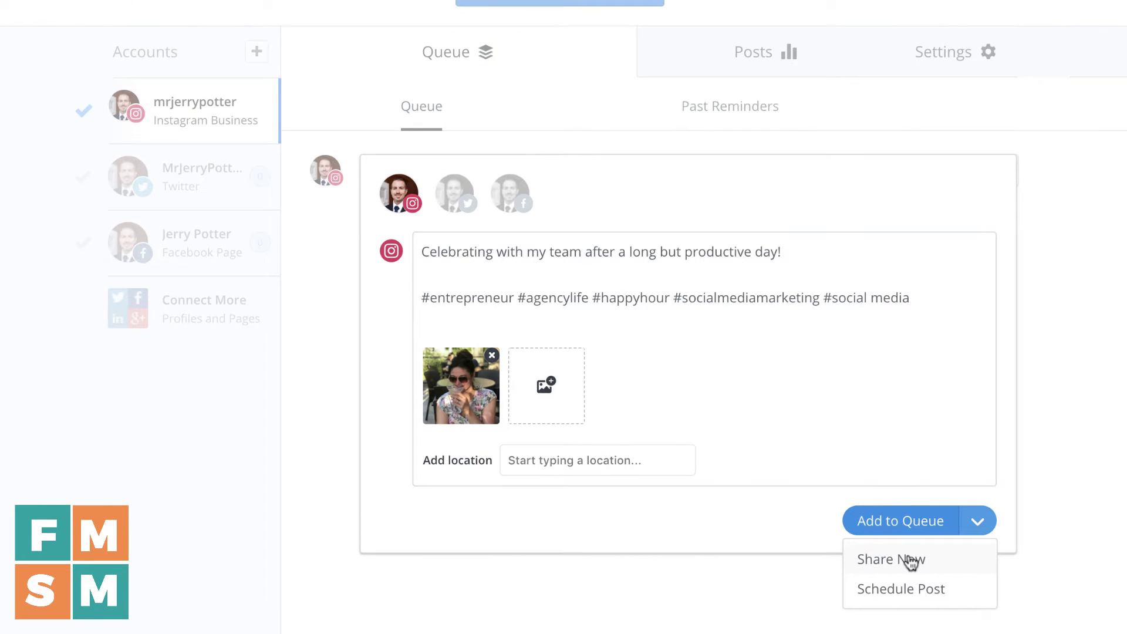
click(920, 591)
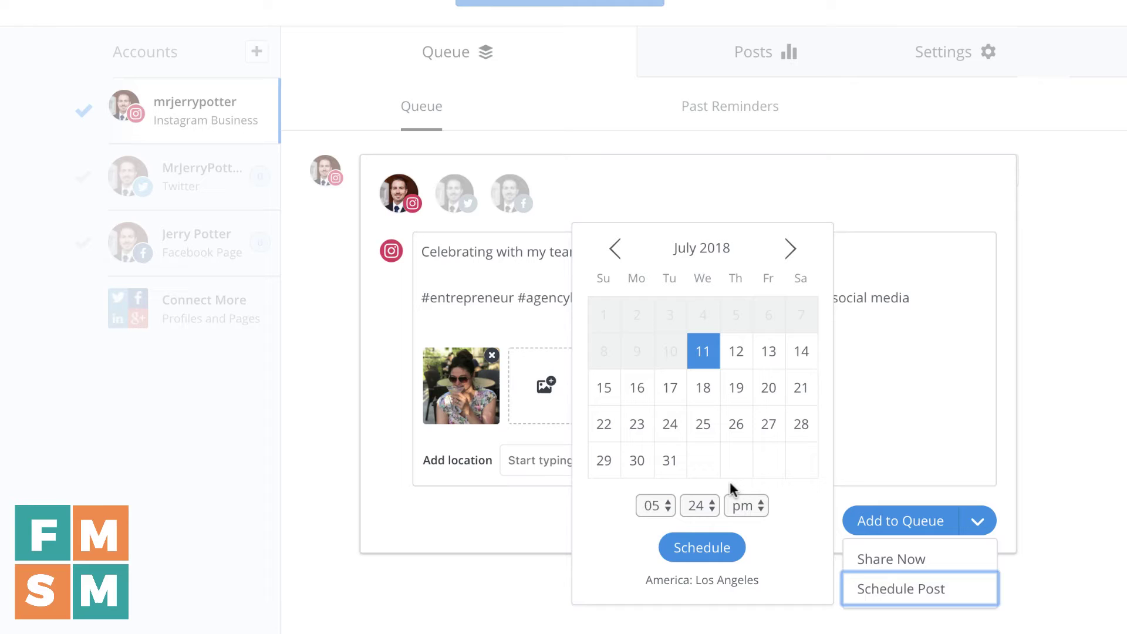
click(738, 359)
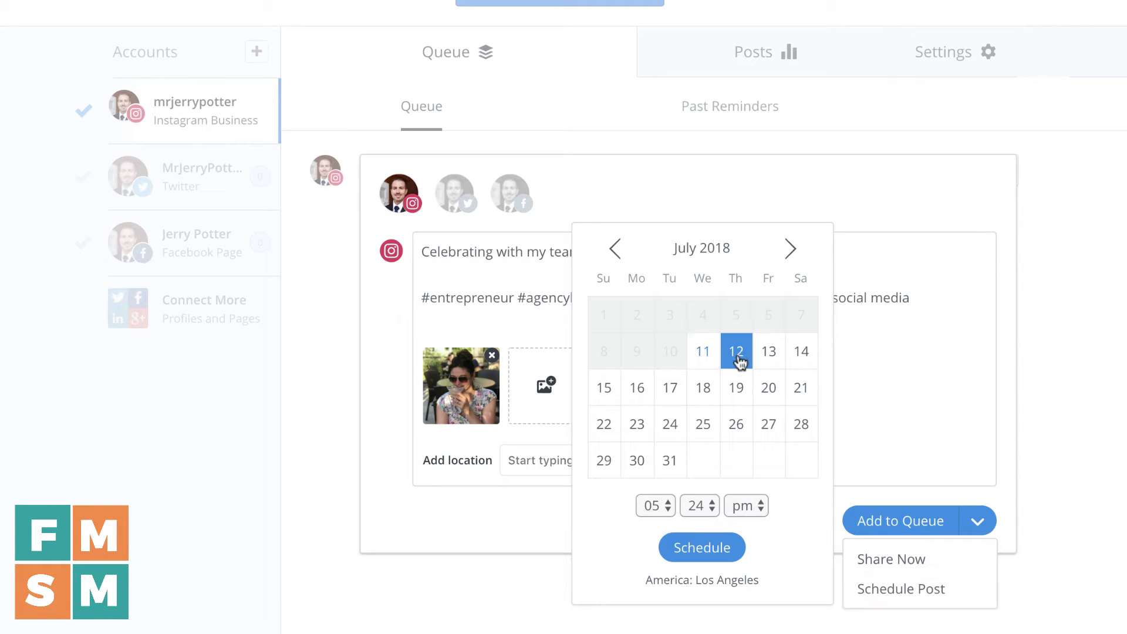
click(703, 549)
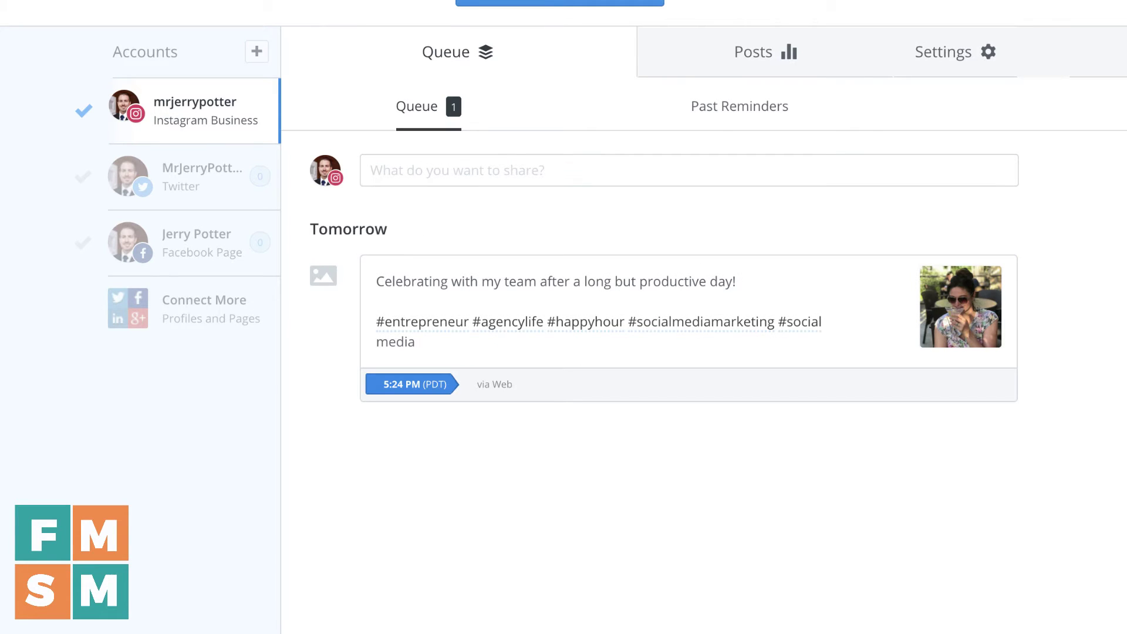
Step: Switch to Later's content calendar
click(399, 385)
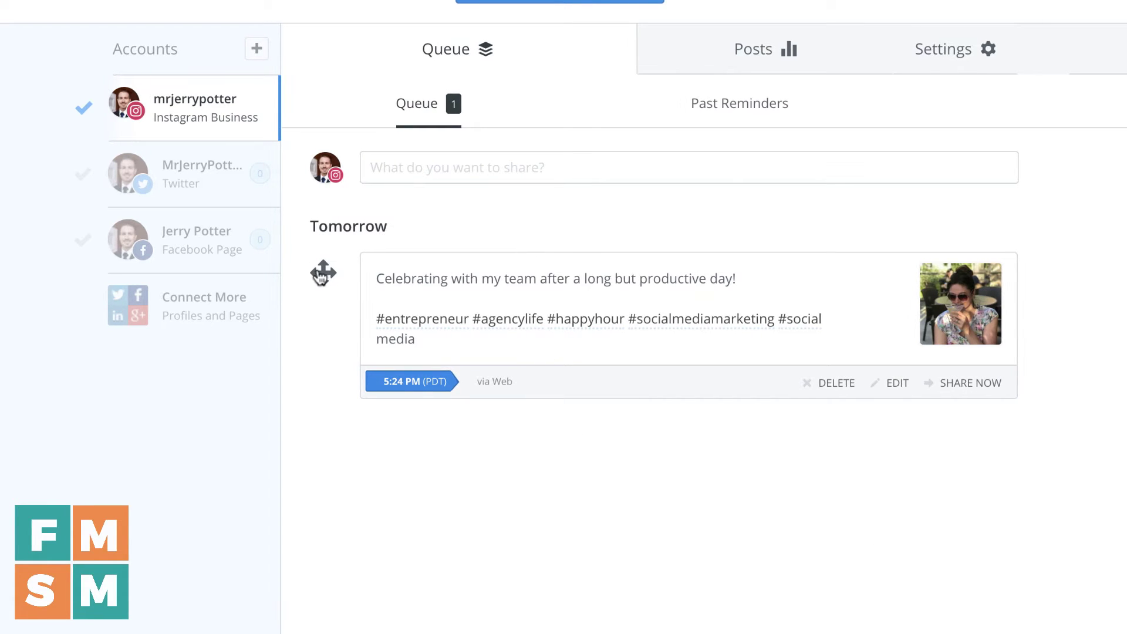
mouse_move(320, 275)
mouse_down()
mouse_move(322, 359)
mouse_move(335, 304)
mouse_move(326, 276)
mouse_up()
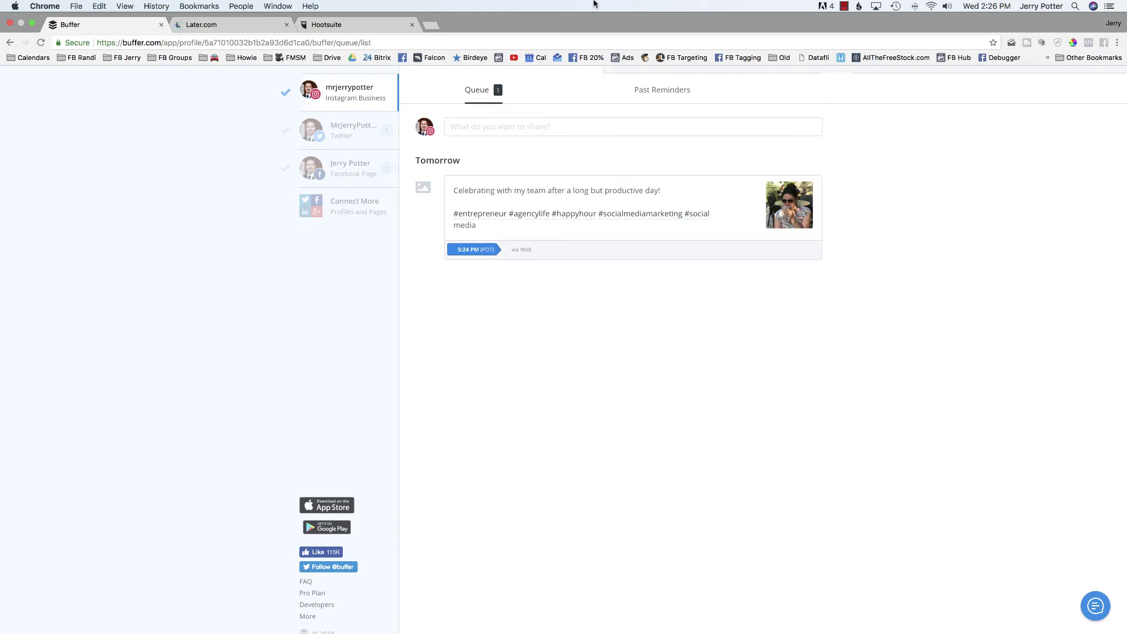
click(234, 24)
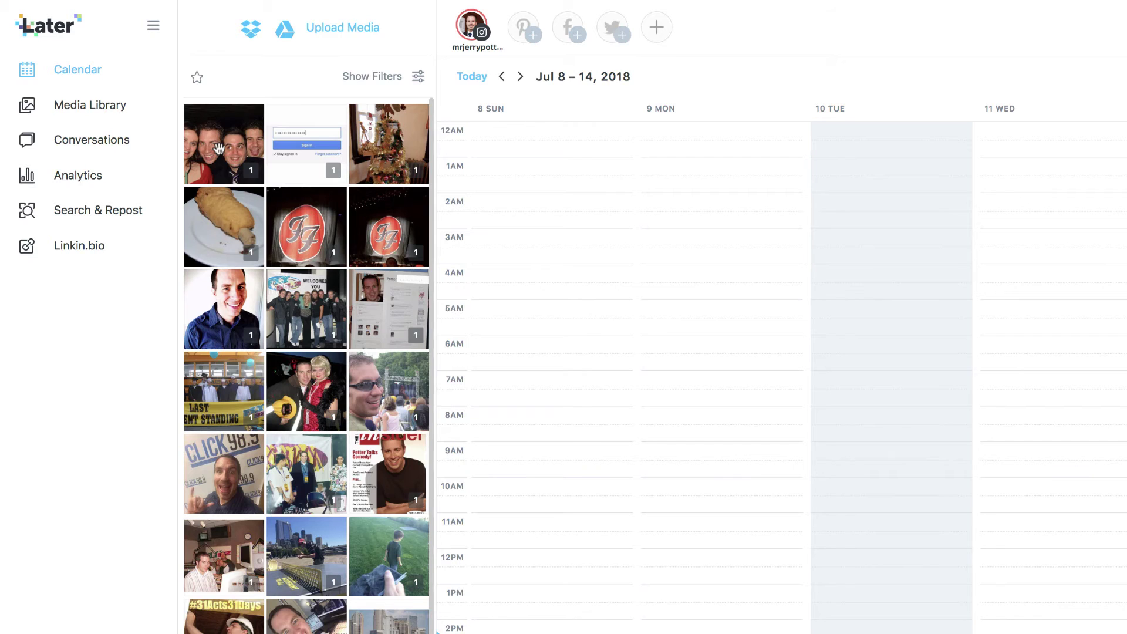
drag(226, 157, 1044, 306)
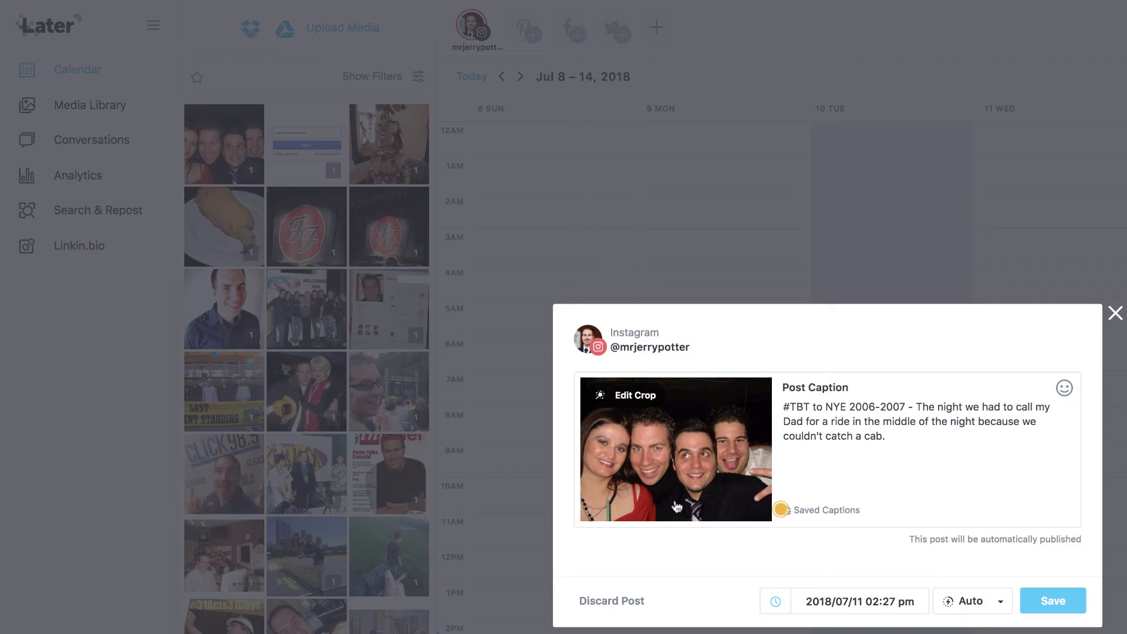
click(1115, 314)
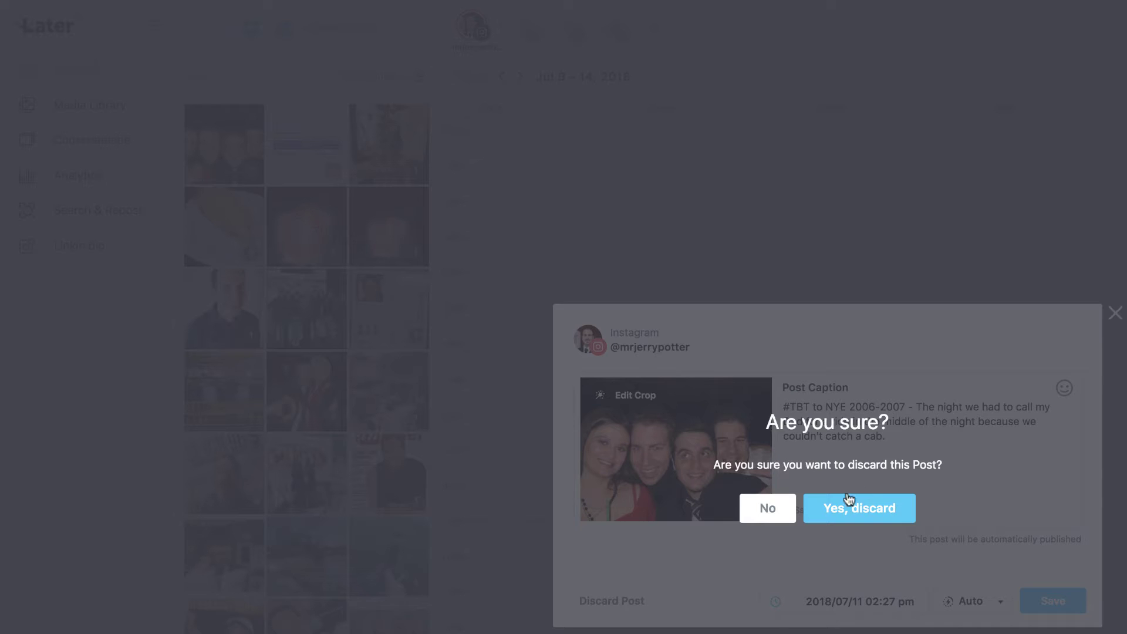
click(830, 510)
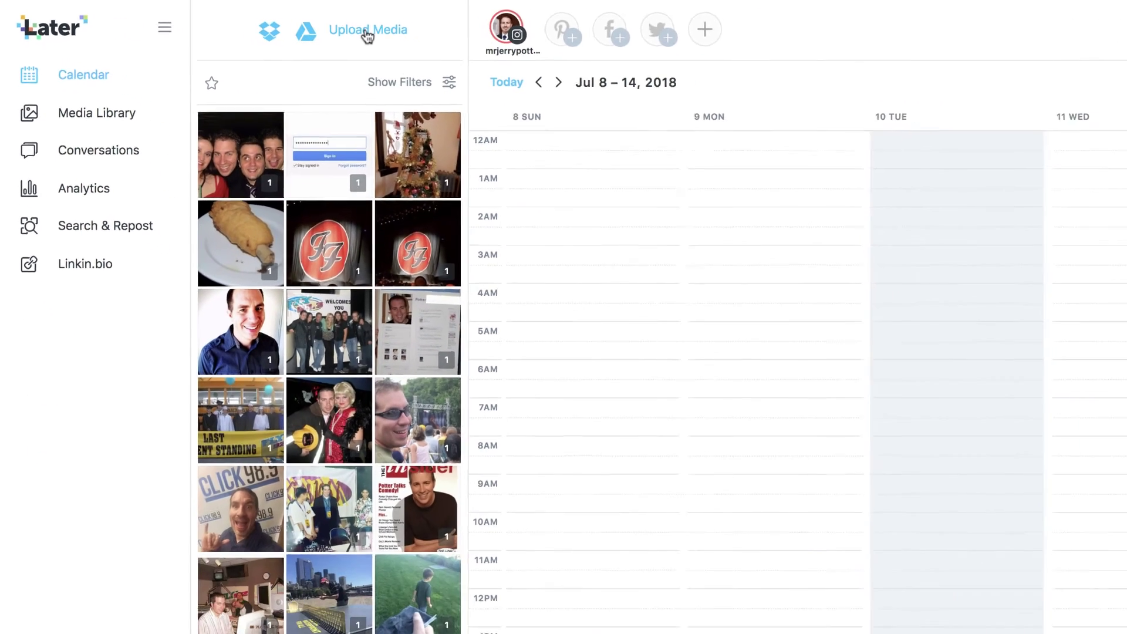
Step: Upload IMG_6531.jpg from Downloads and place it on the calendar on Thursday, July 12 at about 07:05 am
click(635, 56)
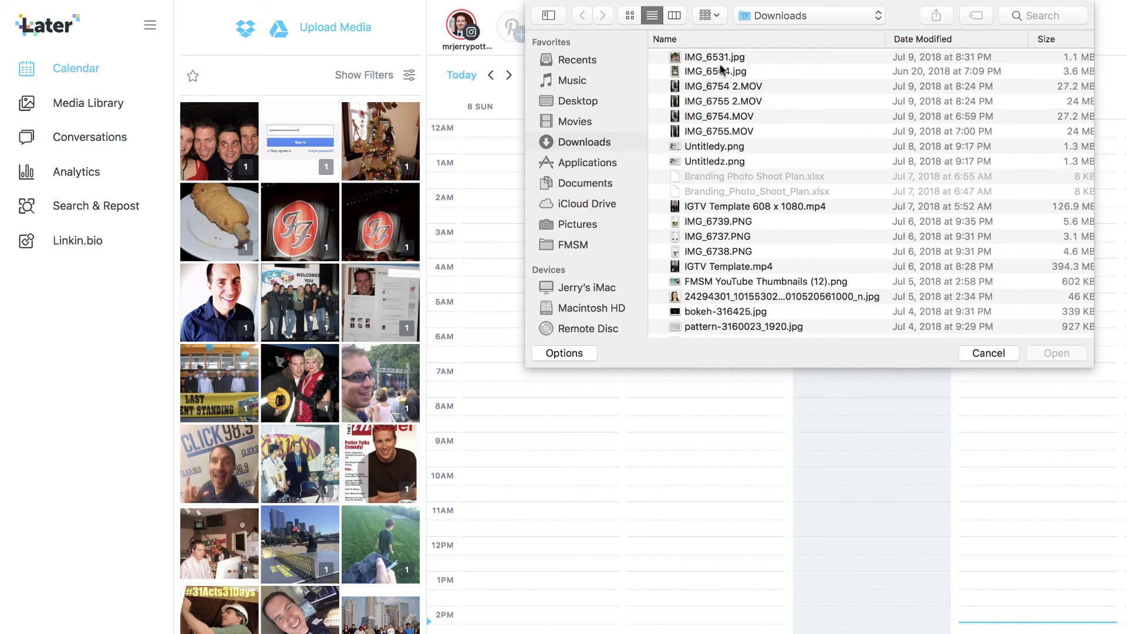
click(717, 61)
double_click(718, 61)
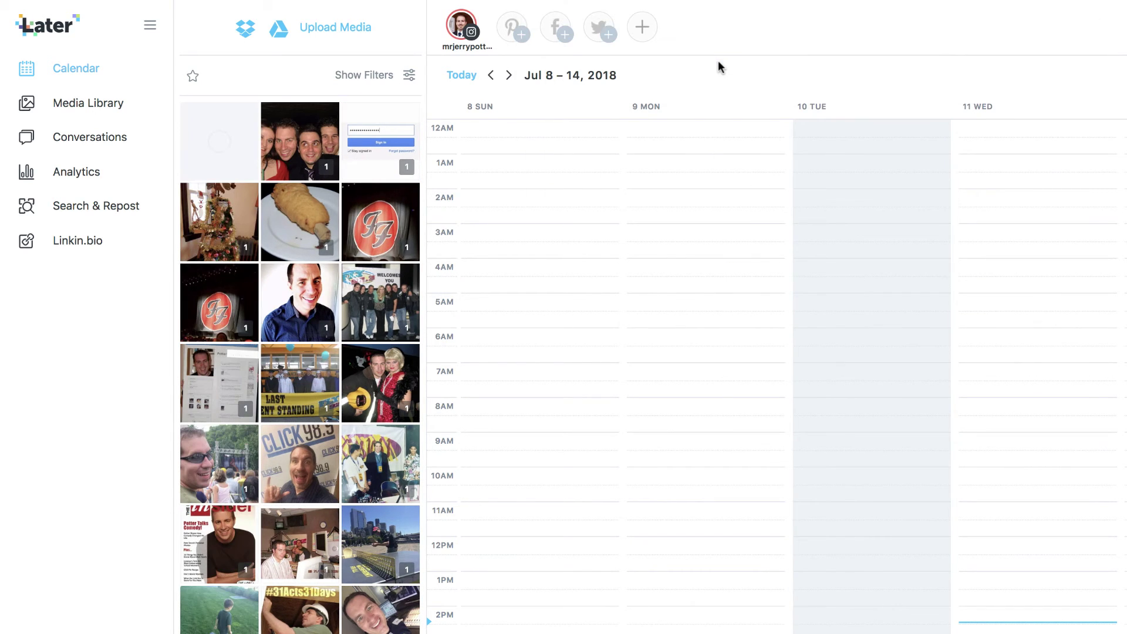
drag(219, 141, 1027, 315)
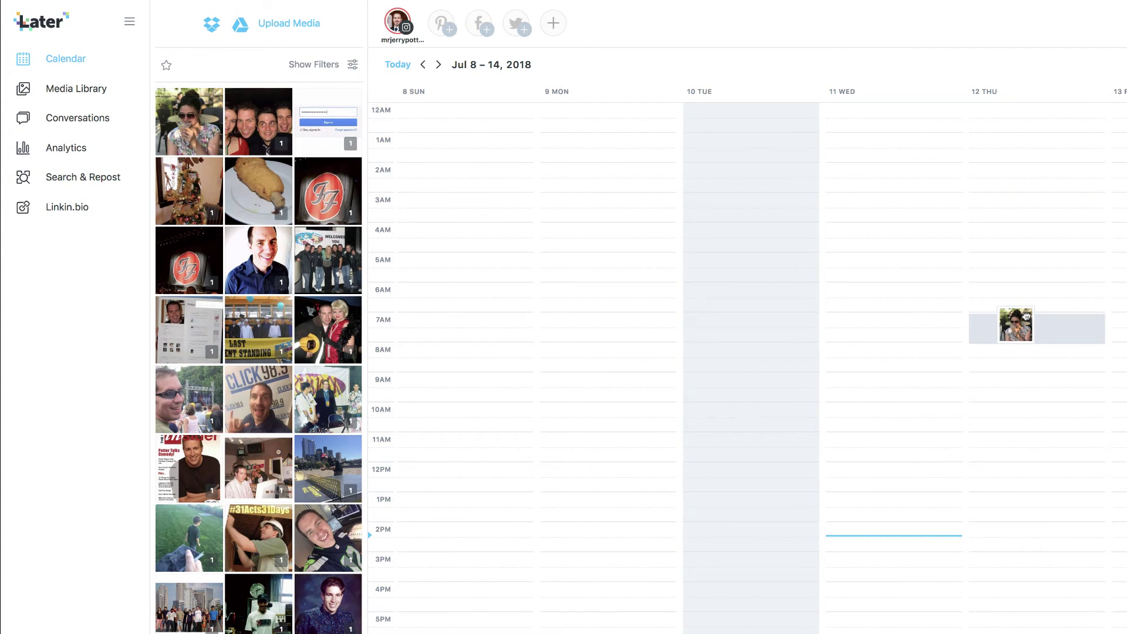
Step: Caption the post "Celebrating with my team after a long but productive day!" and paste the copied hashtags below it
click(717, 350)
text(Celebrating with my team after a long but productive day!)
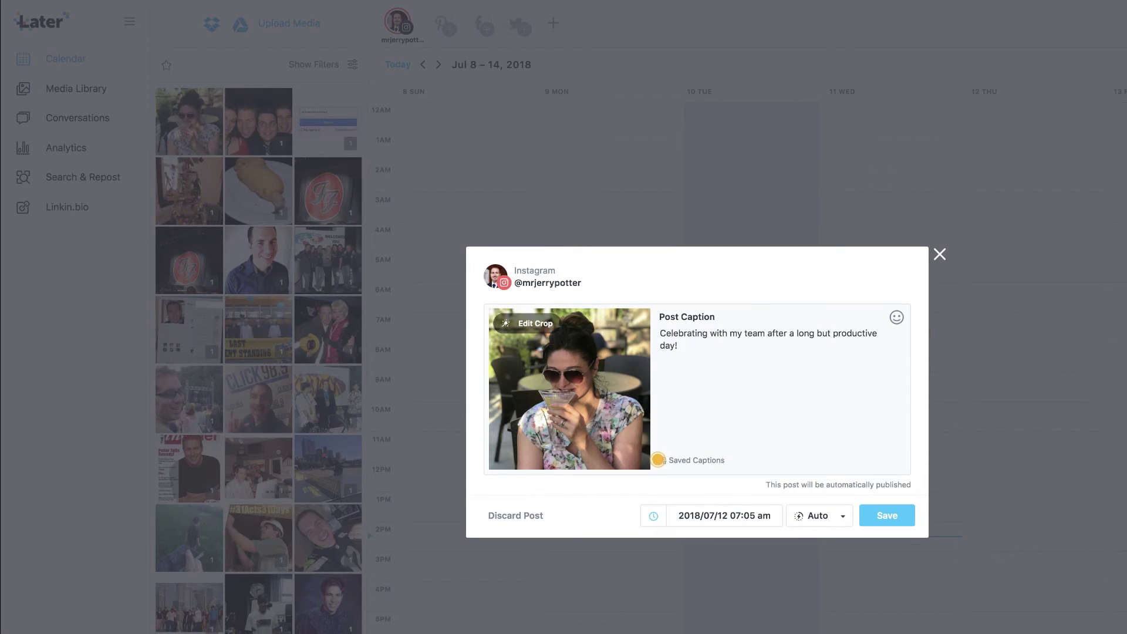
key(ctrl+v)
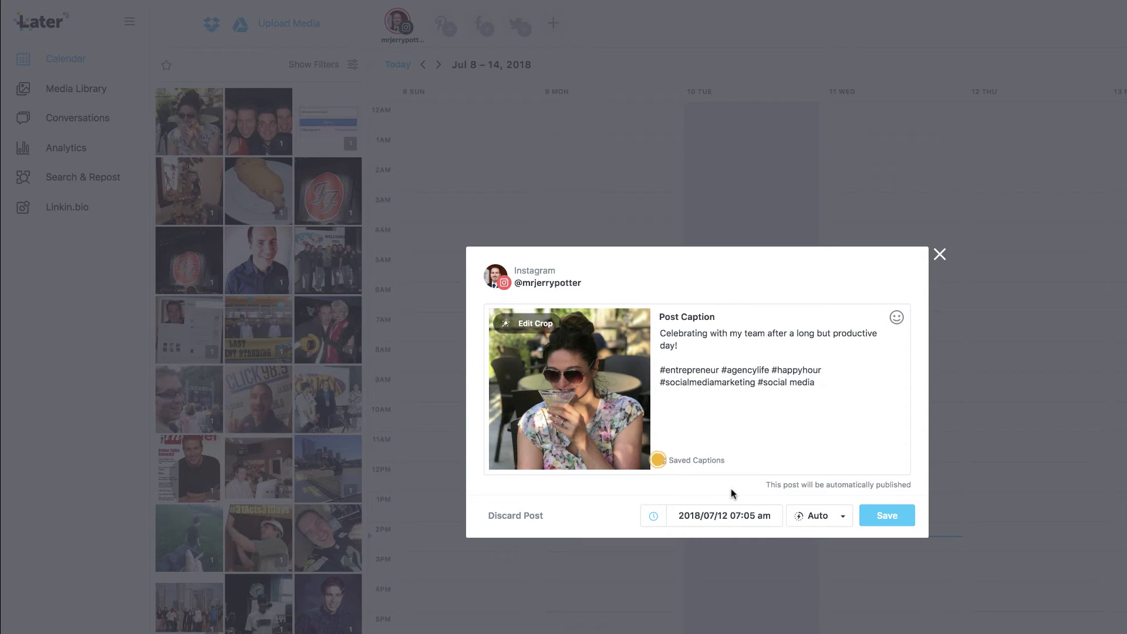
Step: Examine the saved captions options and the photo's Tall and Portrait crop presets without applying any of them
click(693, 462)
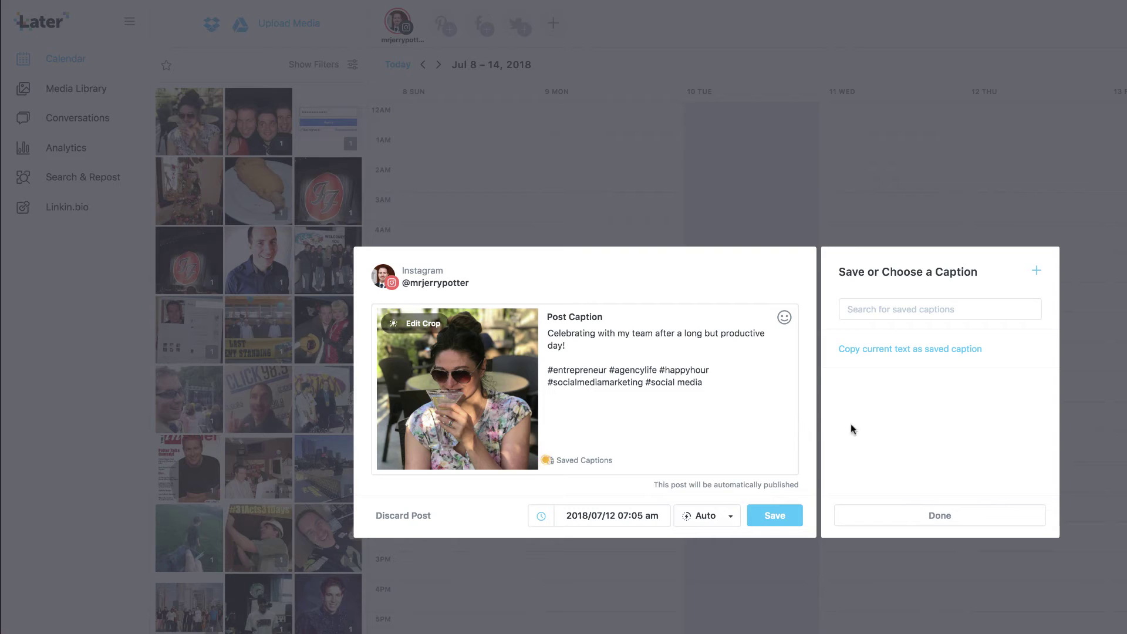
click(937, 516)
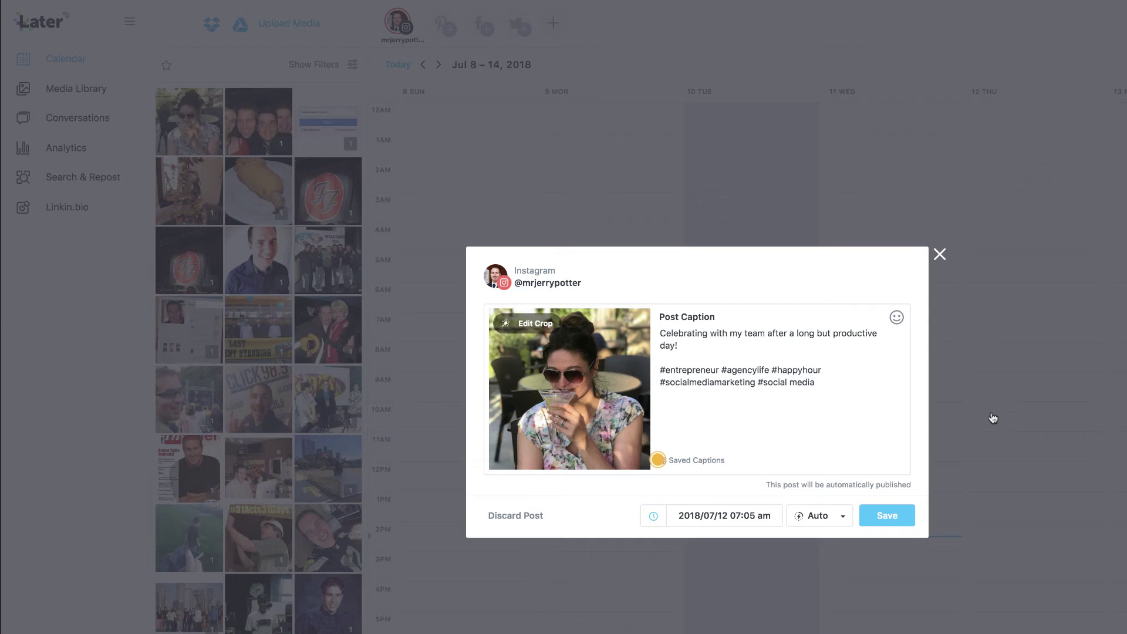
click(530, 329)
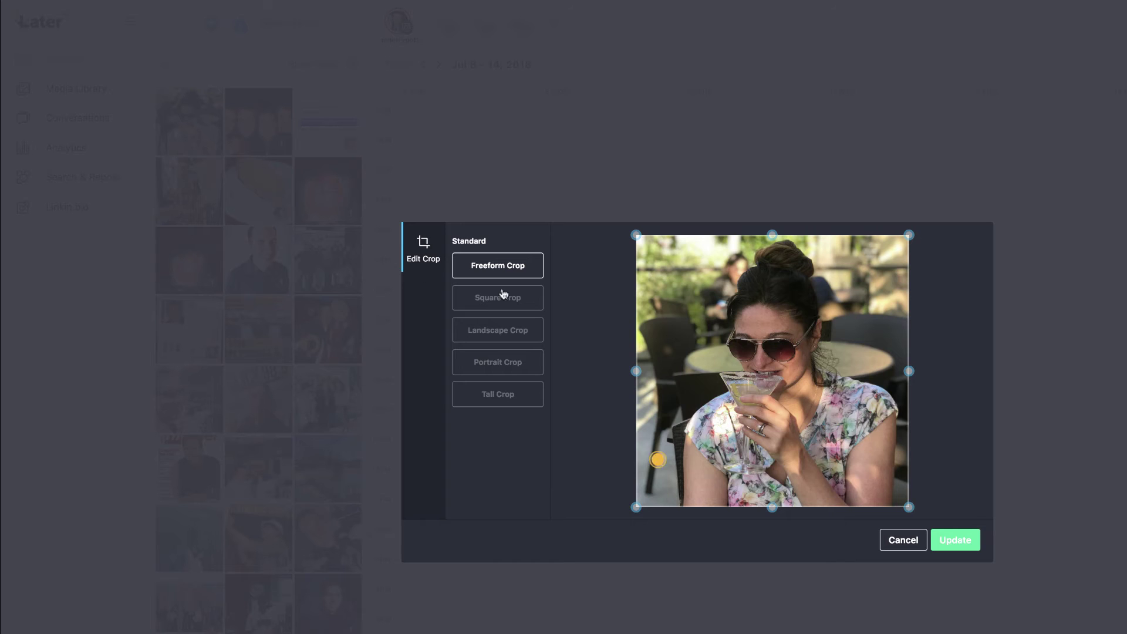
click(505, 390)
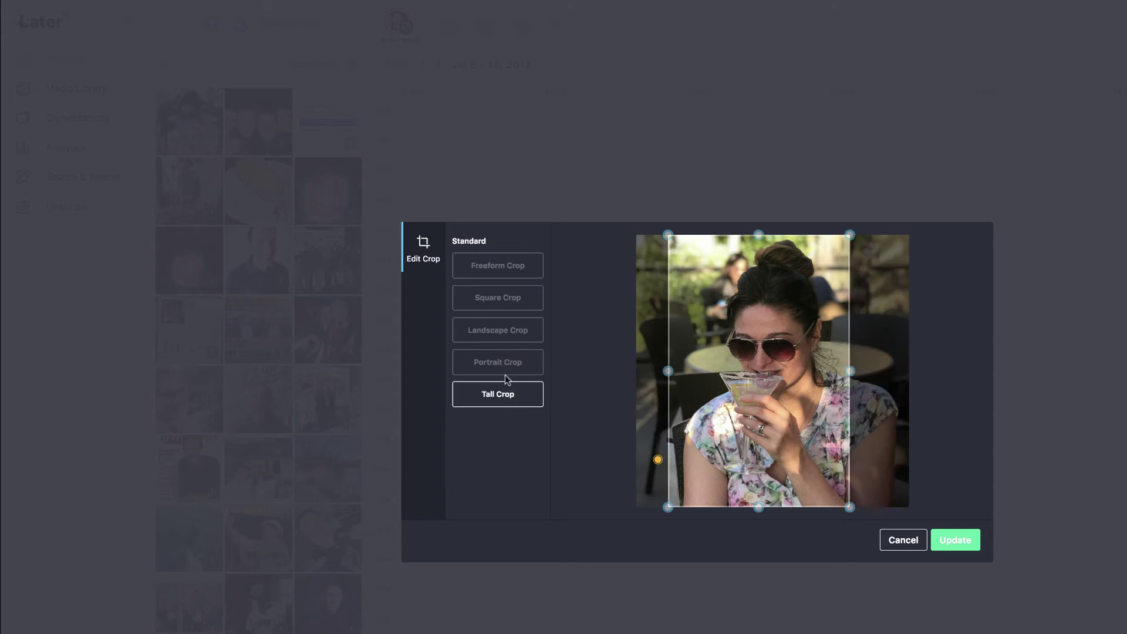
click(504, 370)
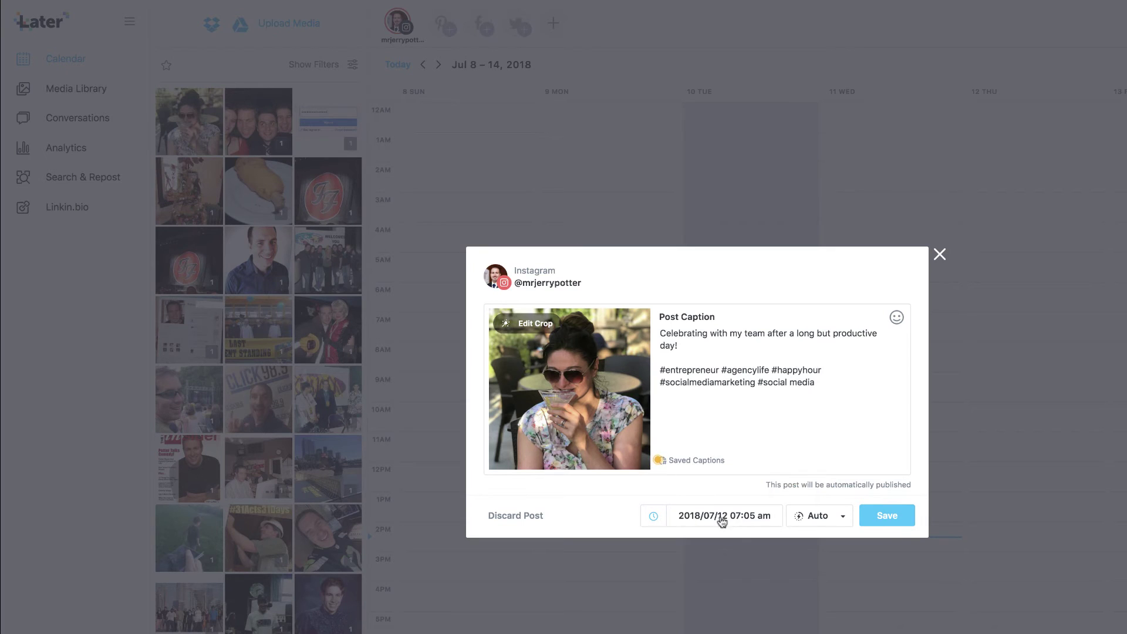
Step: Set the publish time to 2018/07/12 07:00 am and save the post with Auto Publish as its publishing mode
click(738, 522)
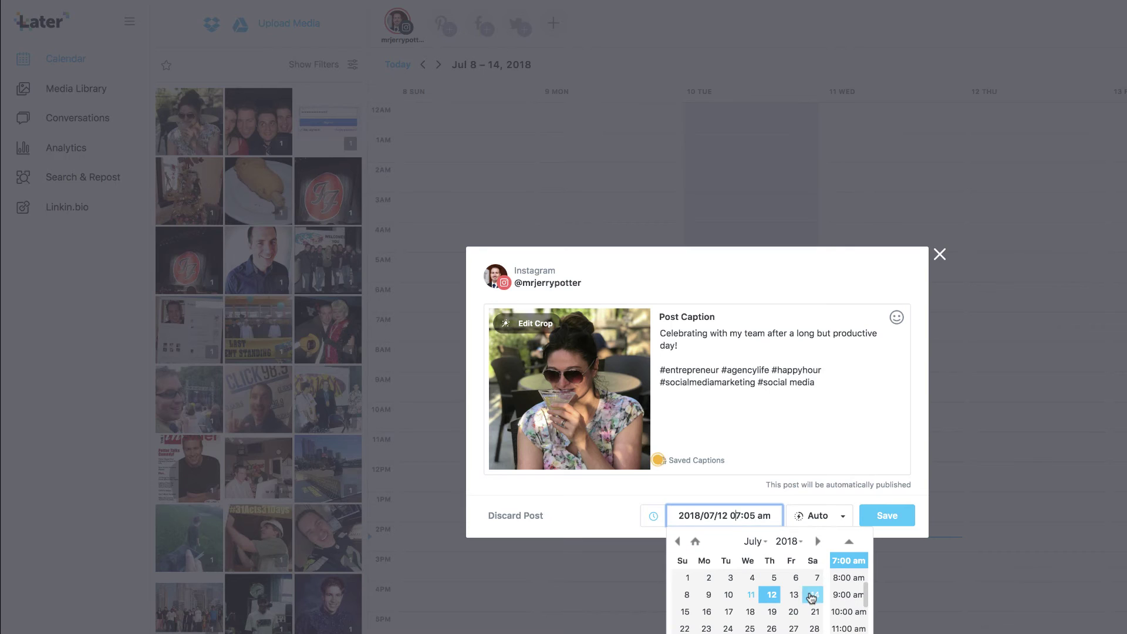
click(848, 561)
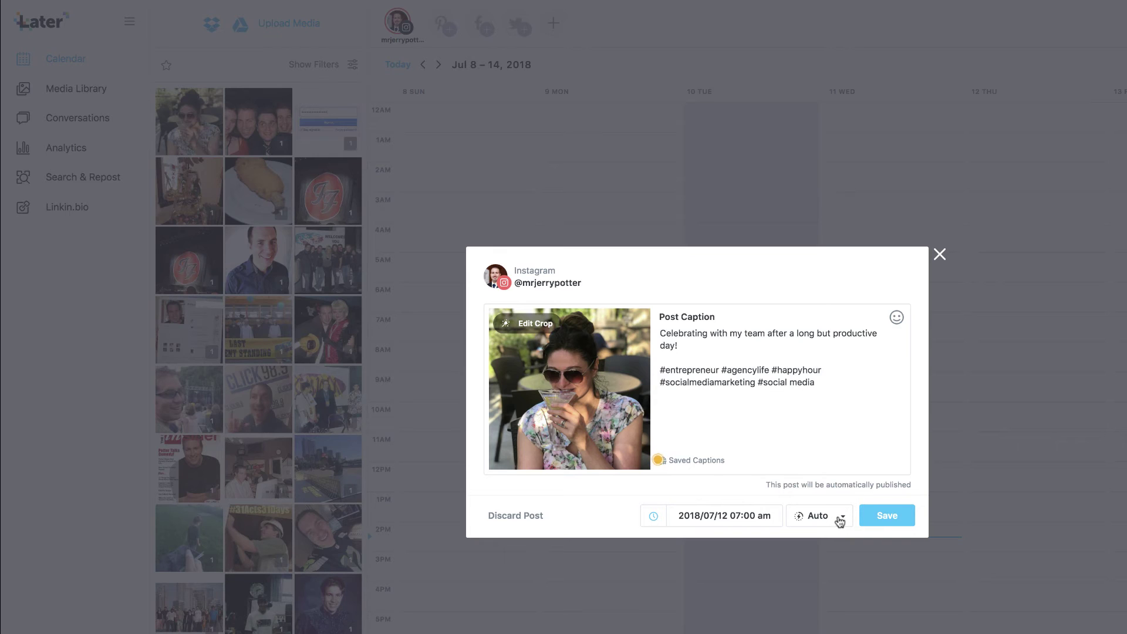
click(840, 521)
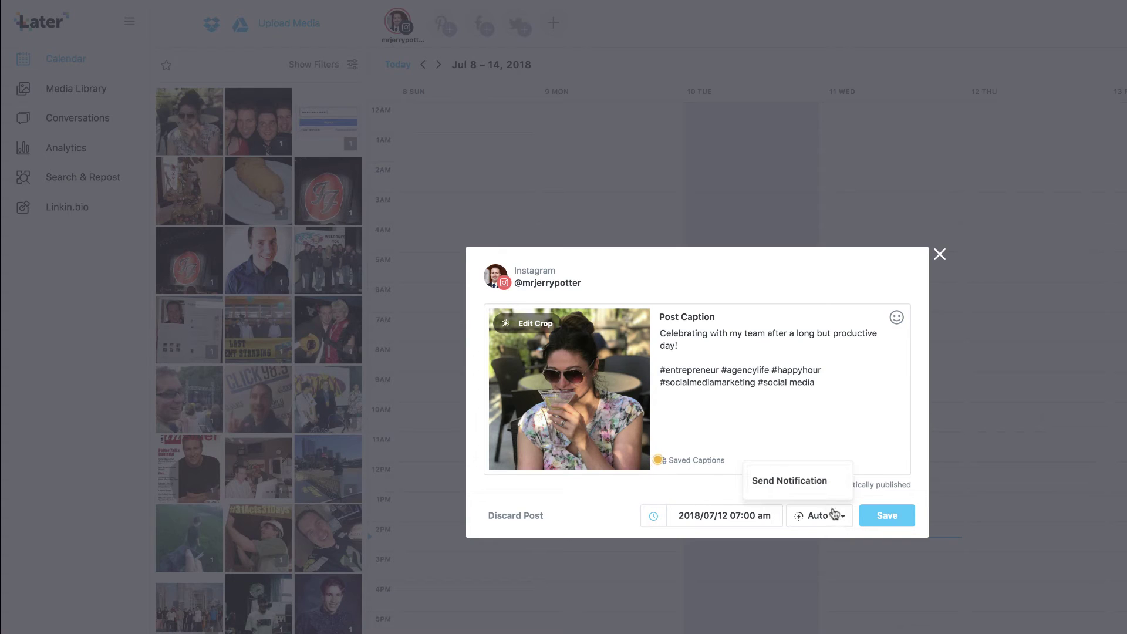
click(820, 492)
click(839, 523)
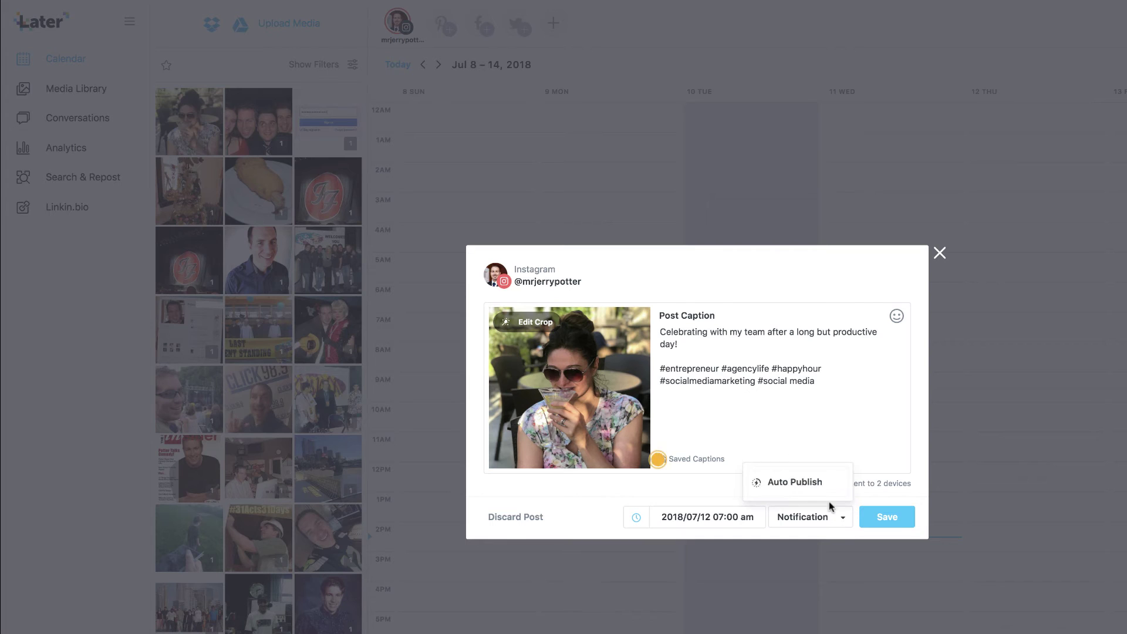
click(817, 483)
click(887, 519)
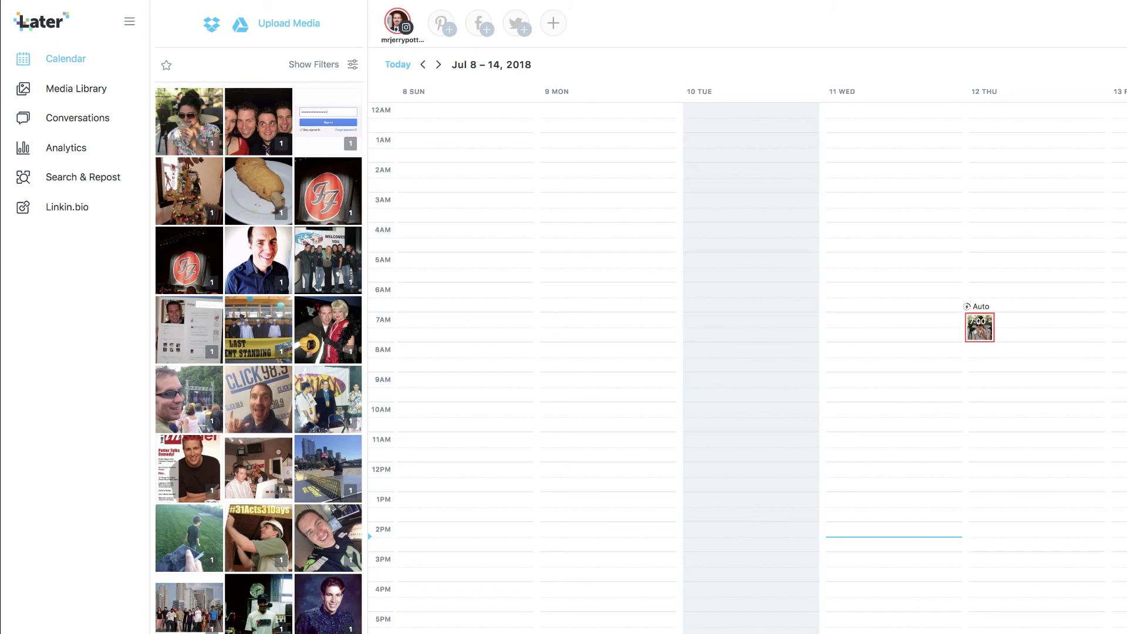
Step: Switch to Hootsuite and start composing a new message for the Instagram profile
mouse_move(423, 30)
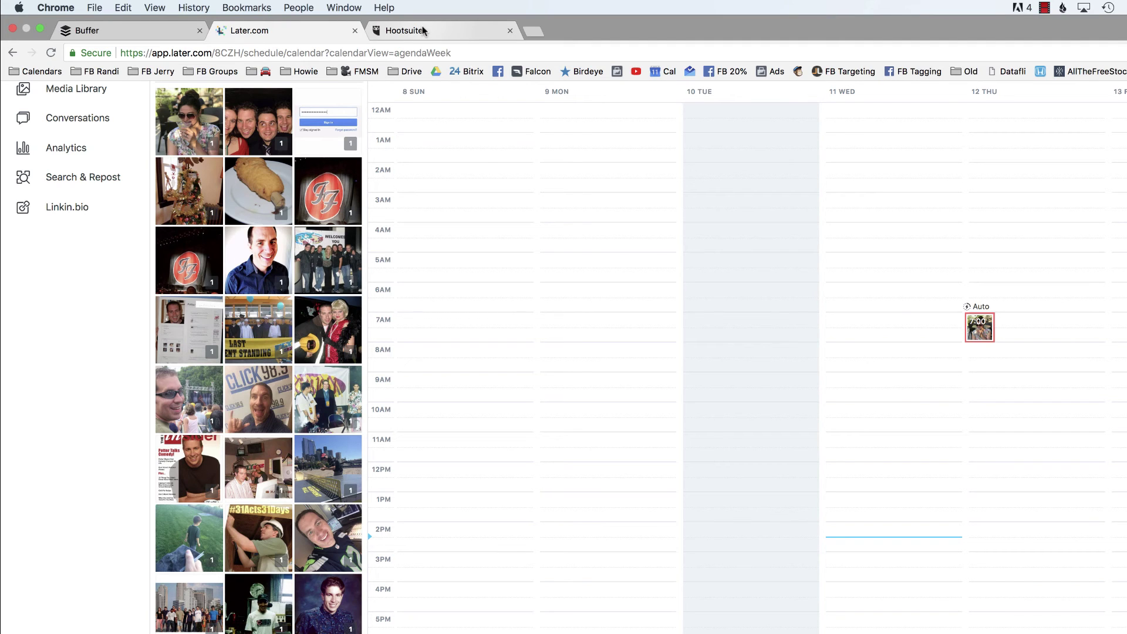
click(423, 30)
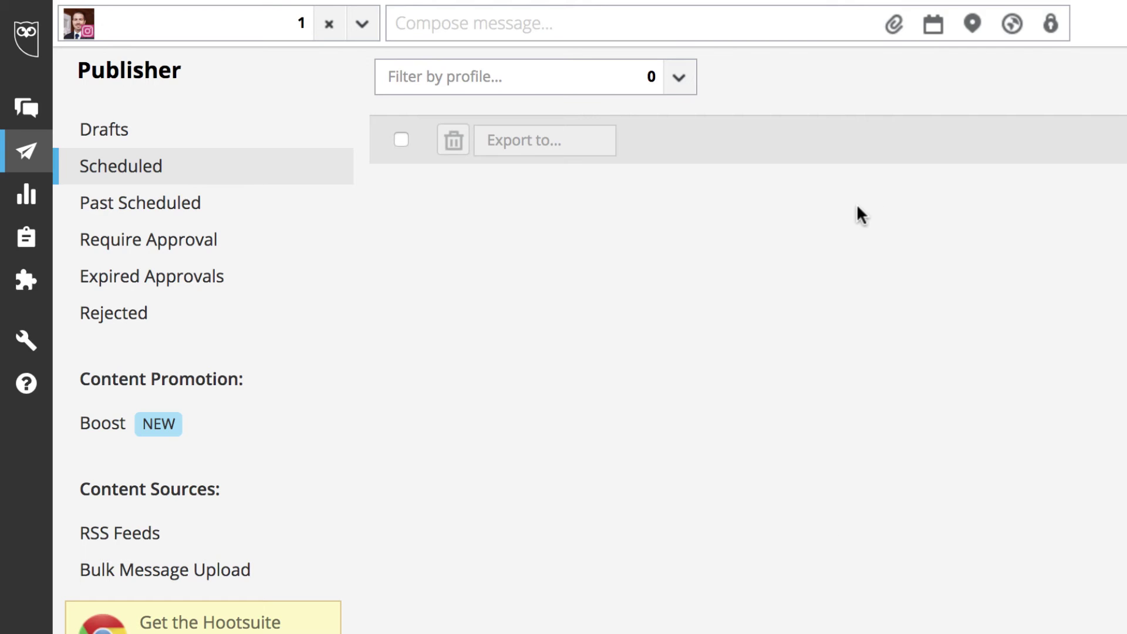
click(305, 26)
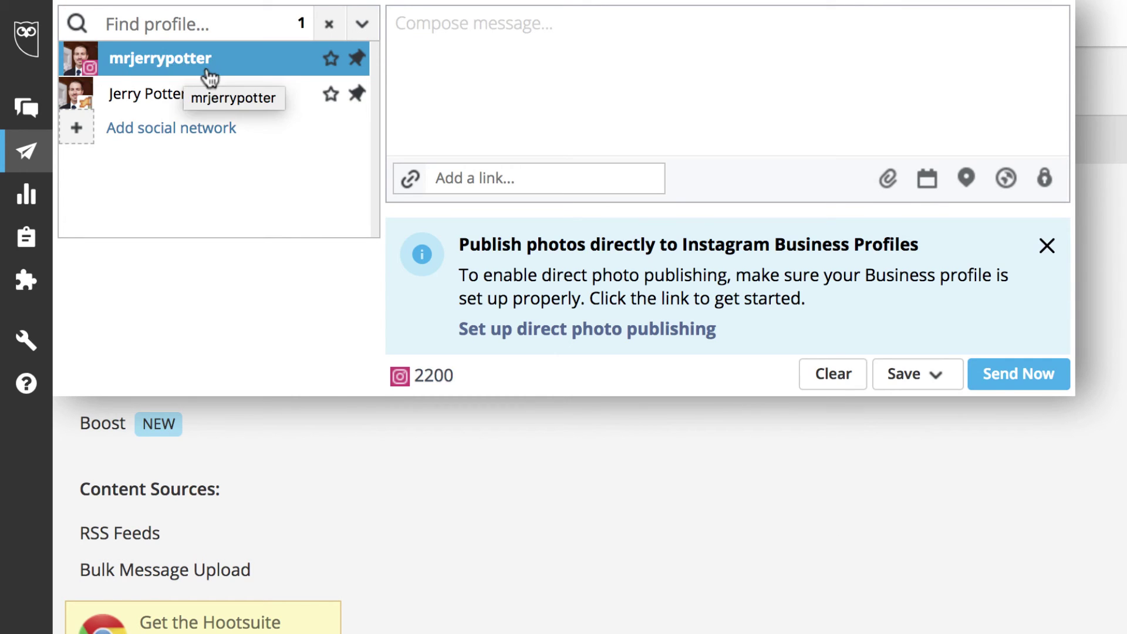
click(546, 57)
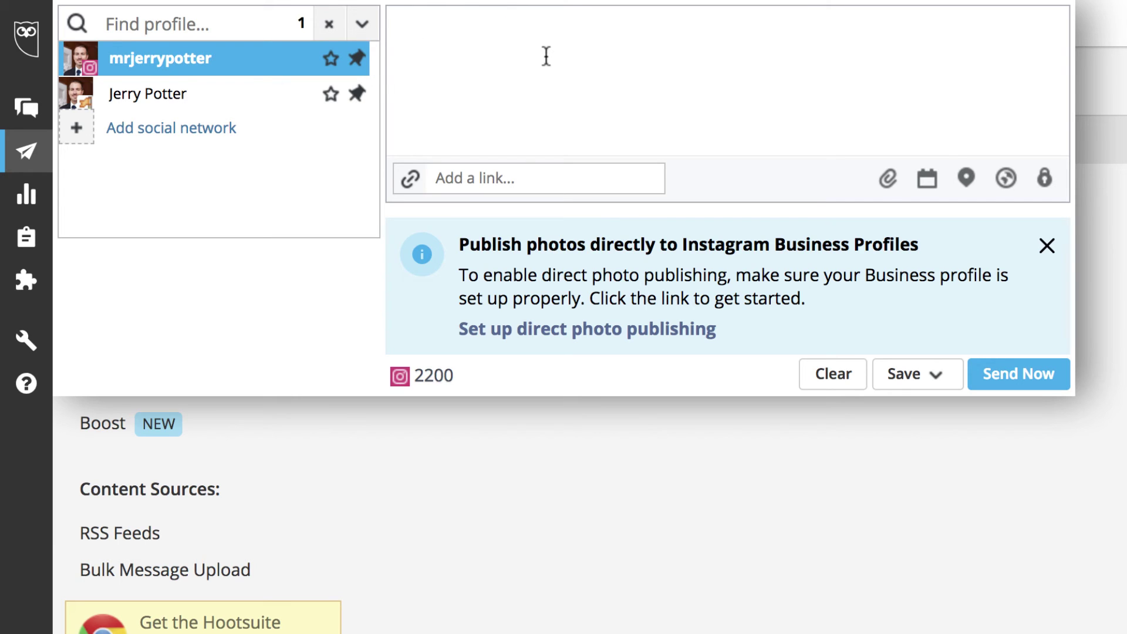
Step: Attach the photo and caption it "Celebrating with my team after a long but productive day!", with the hashtags below a blank line
click(887, 179)
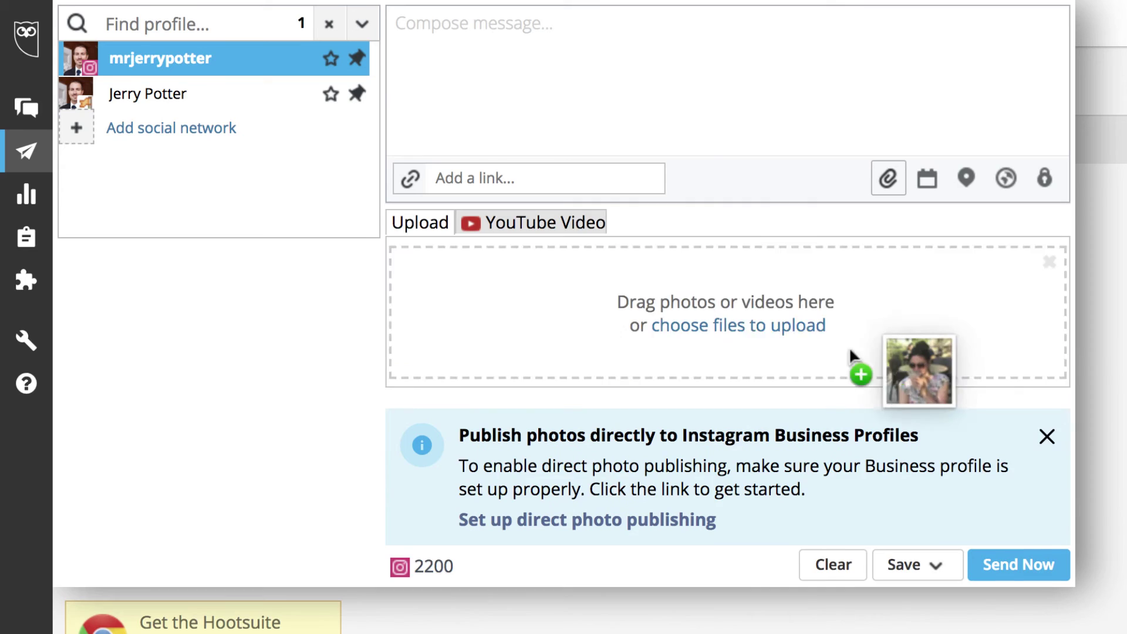
drag(855, 364, 787, 333)
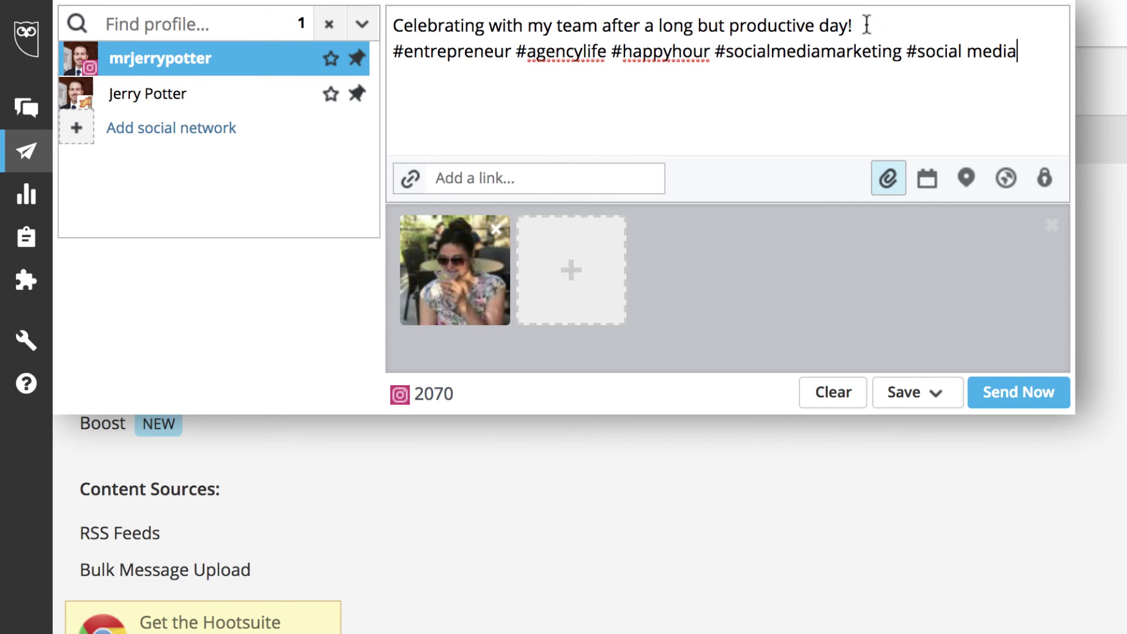
click(866, 24)
key(Return)
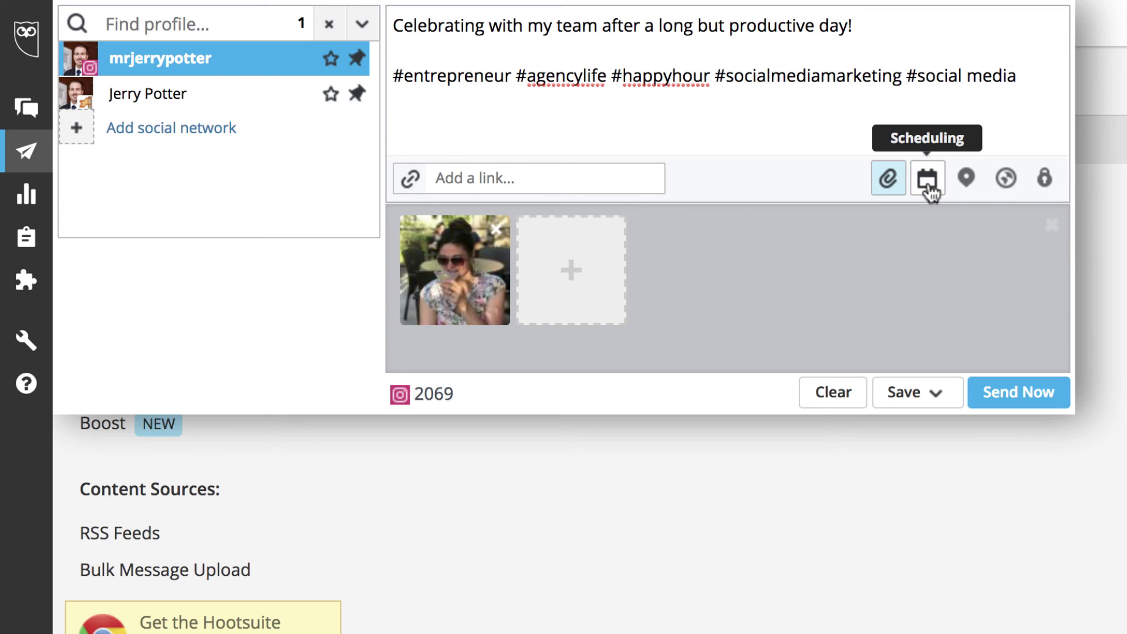
Step: Schedule the post for 2018-07-12 at 6:45 AM, allowing the site access to the location while adding it
click(929, 187)
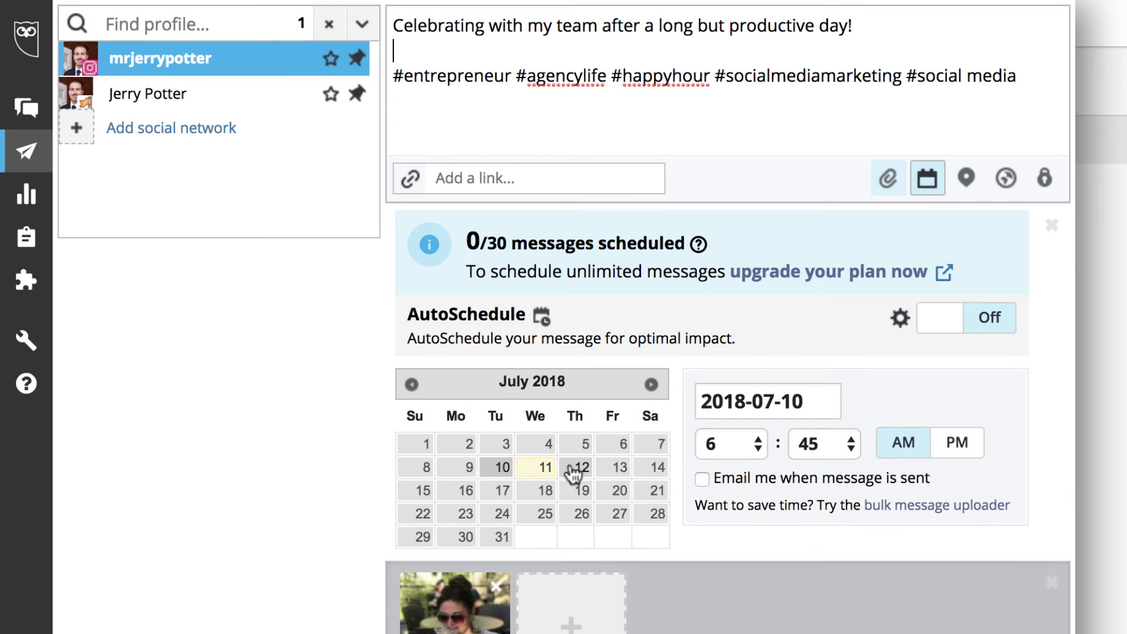
click(581, 469)
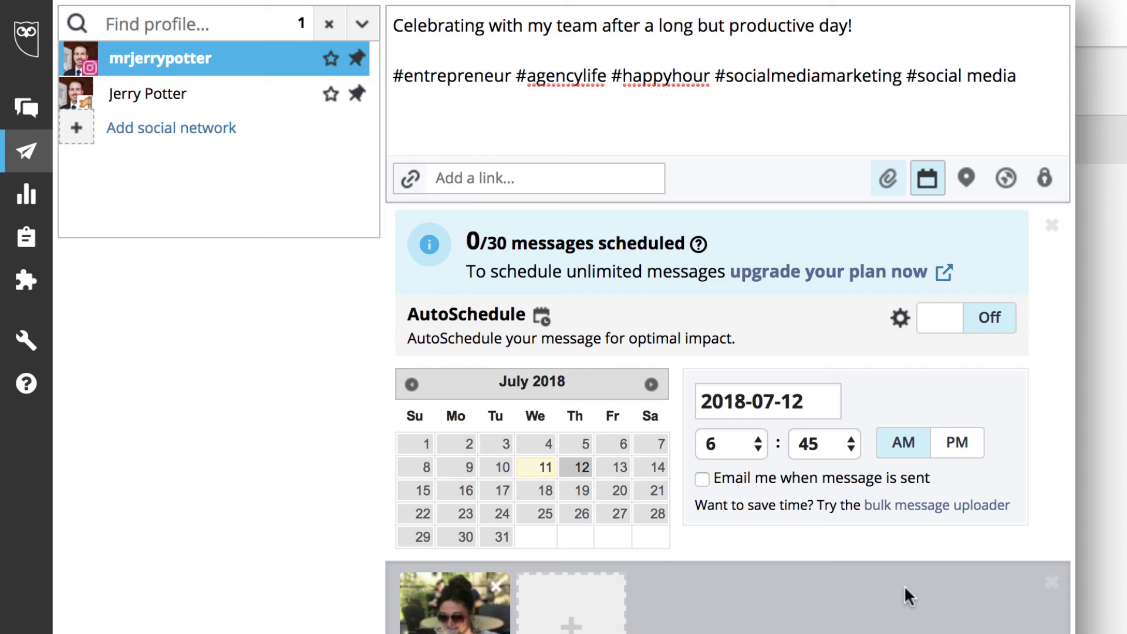
click(967, 179)
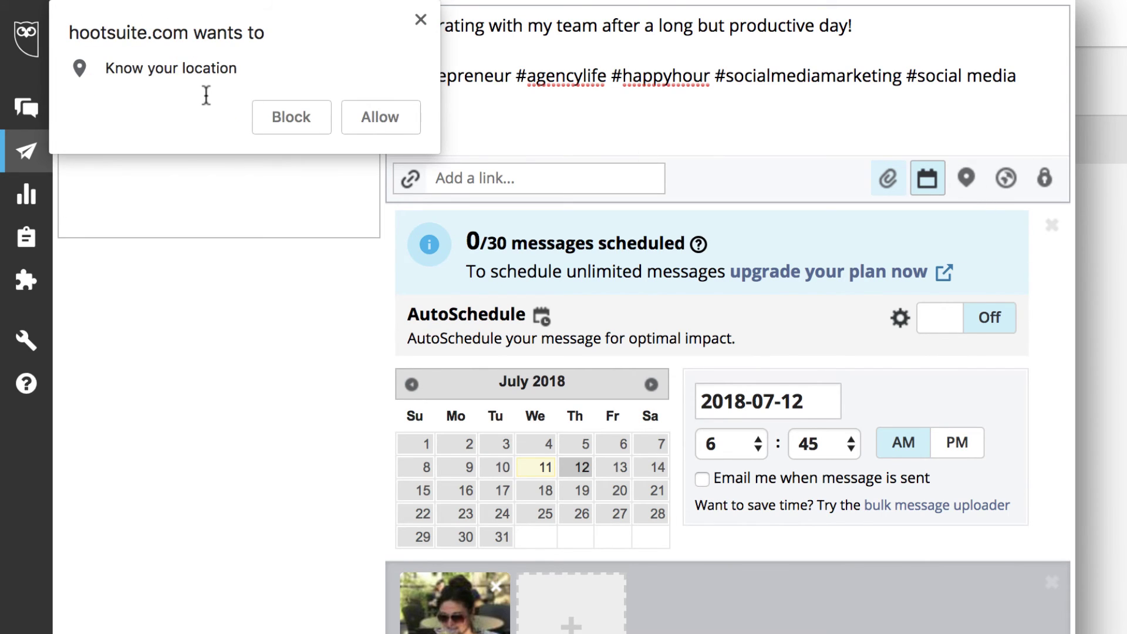
click(370, 115)
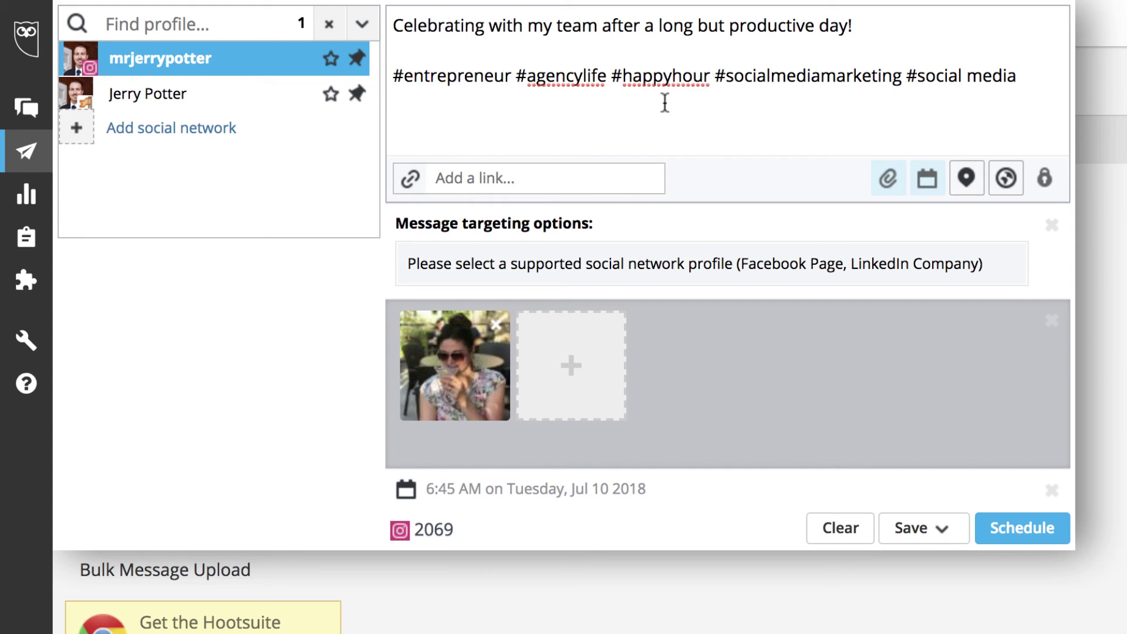
click(1022, 538)
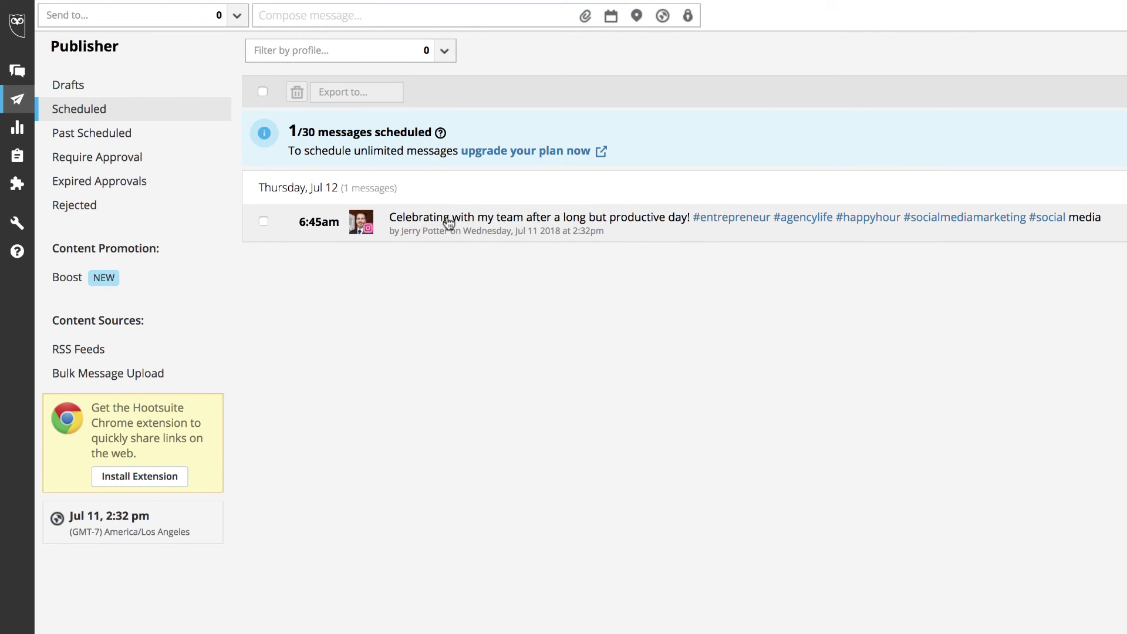
mouse_move(890, 5)
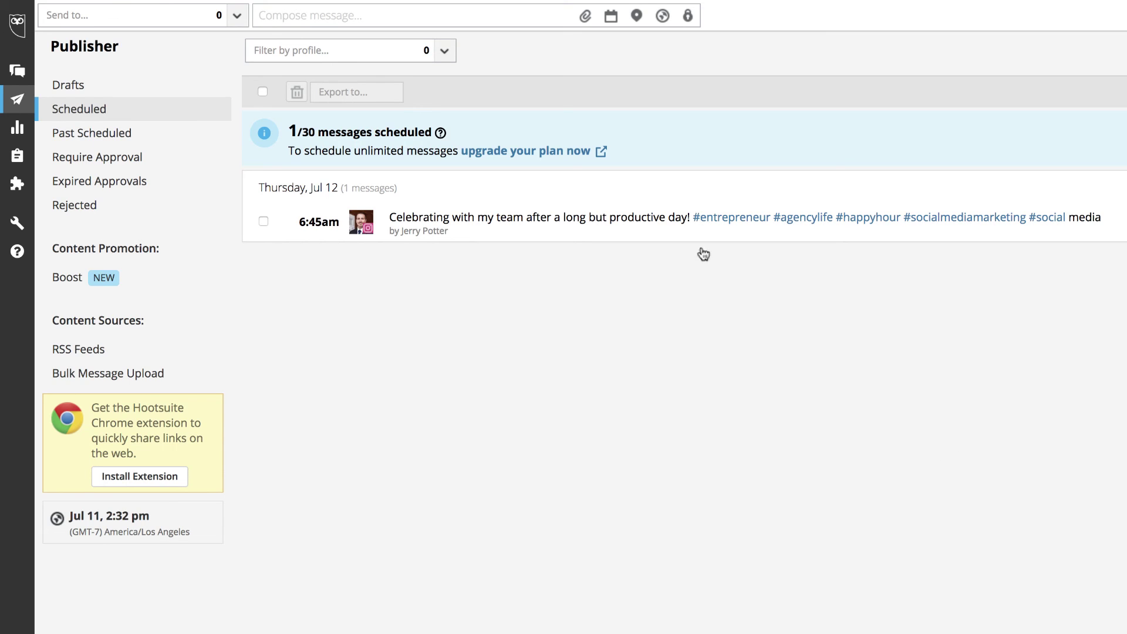
click(358, 11)
click(580, 347)
click(543, 16)
click(989, 143)
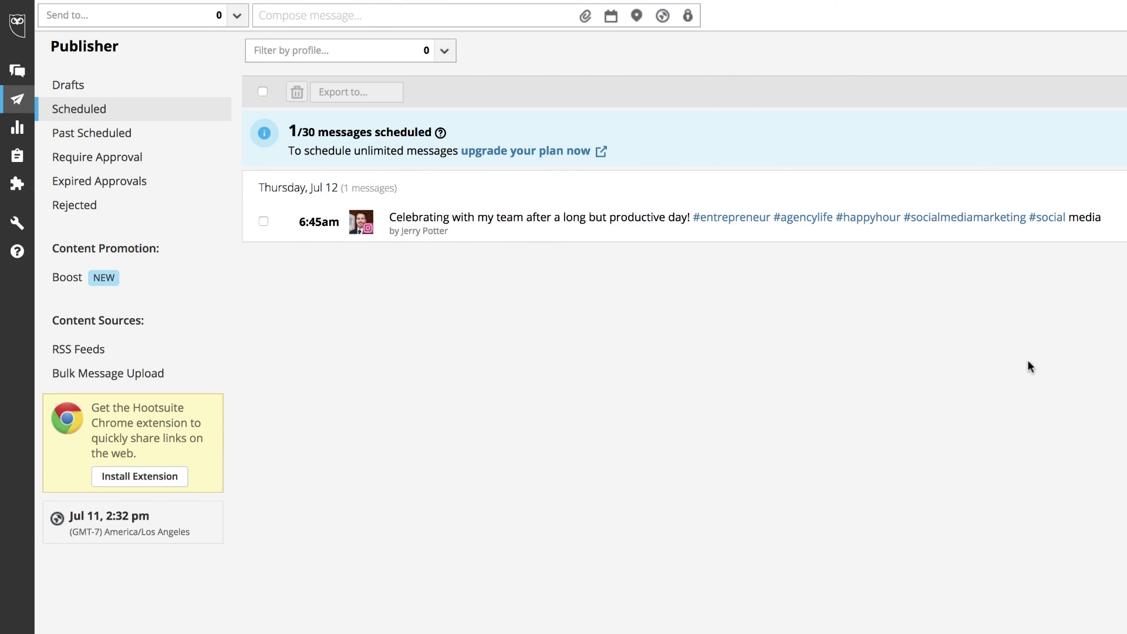